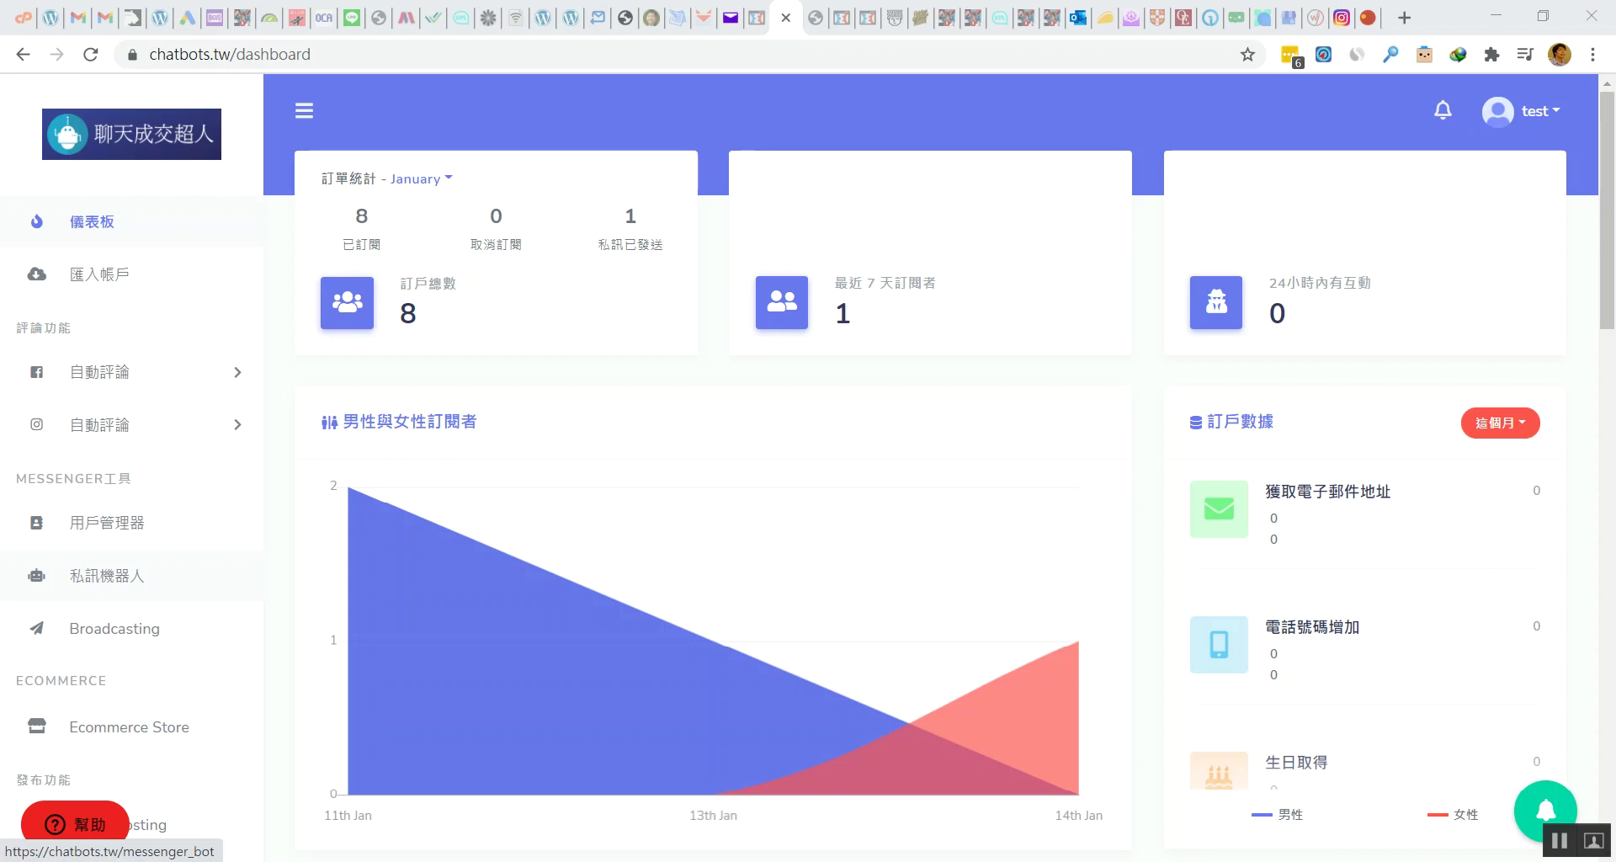
- Open the account import page and look through the connected fan pages and their chatbot connection options
click(100, 274)
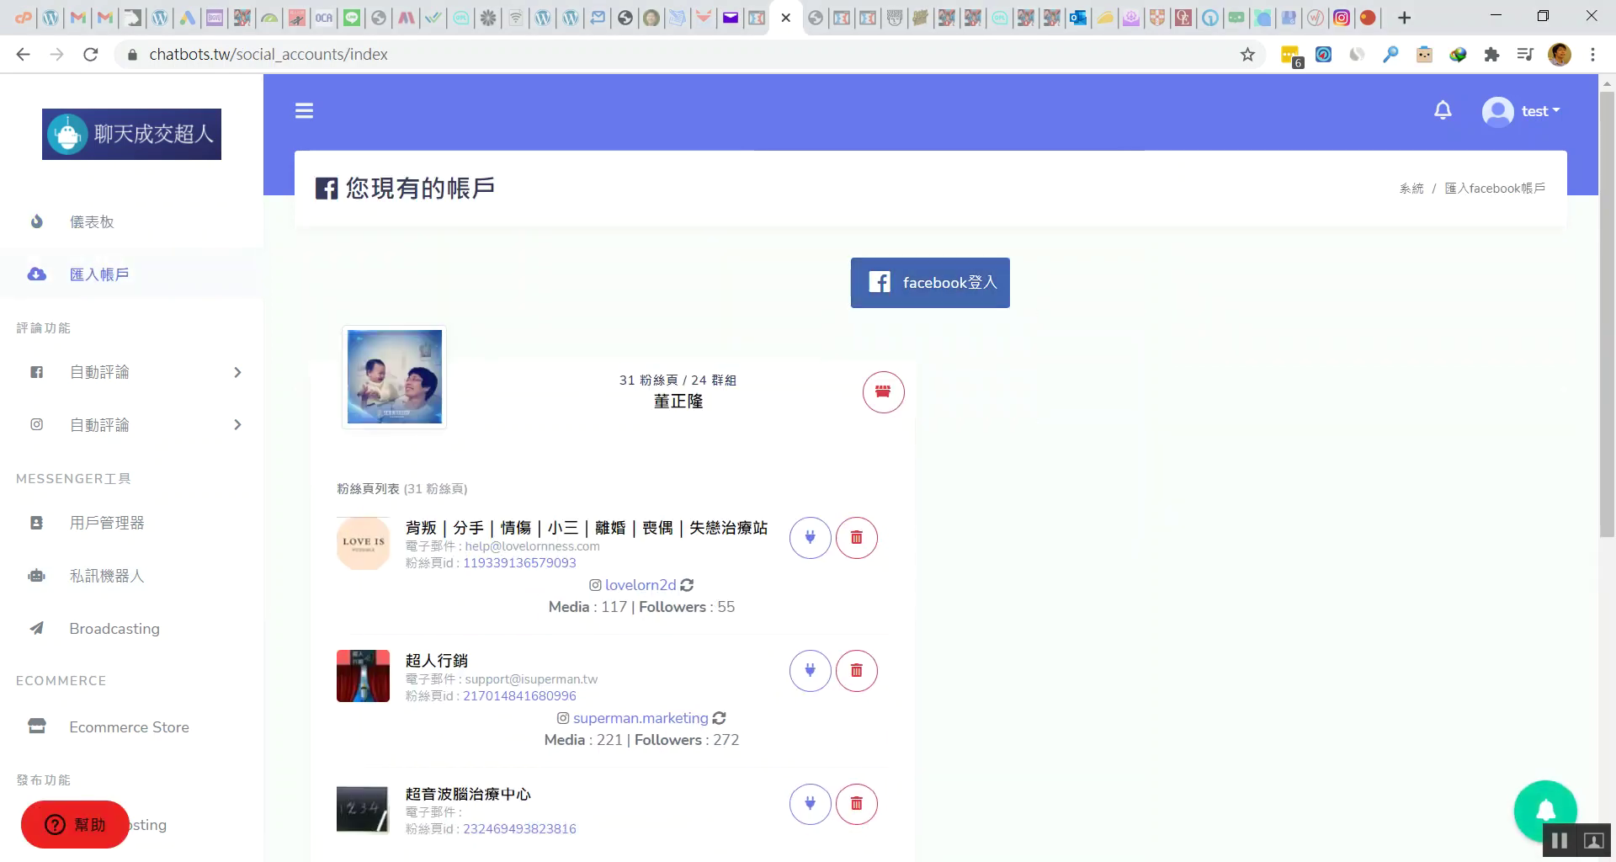
scroll(610, 505, down, 3)
scroll(610, 463, down, 2)
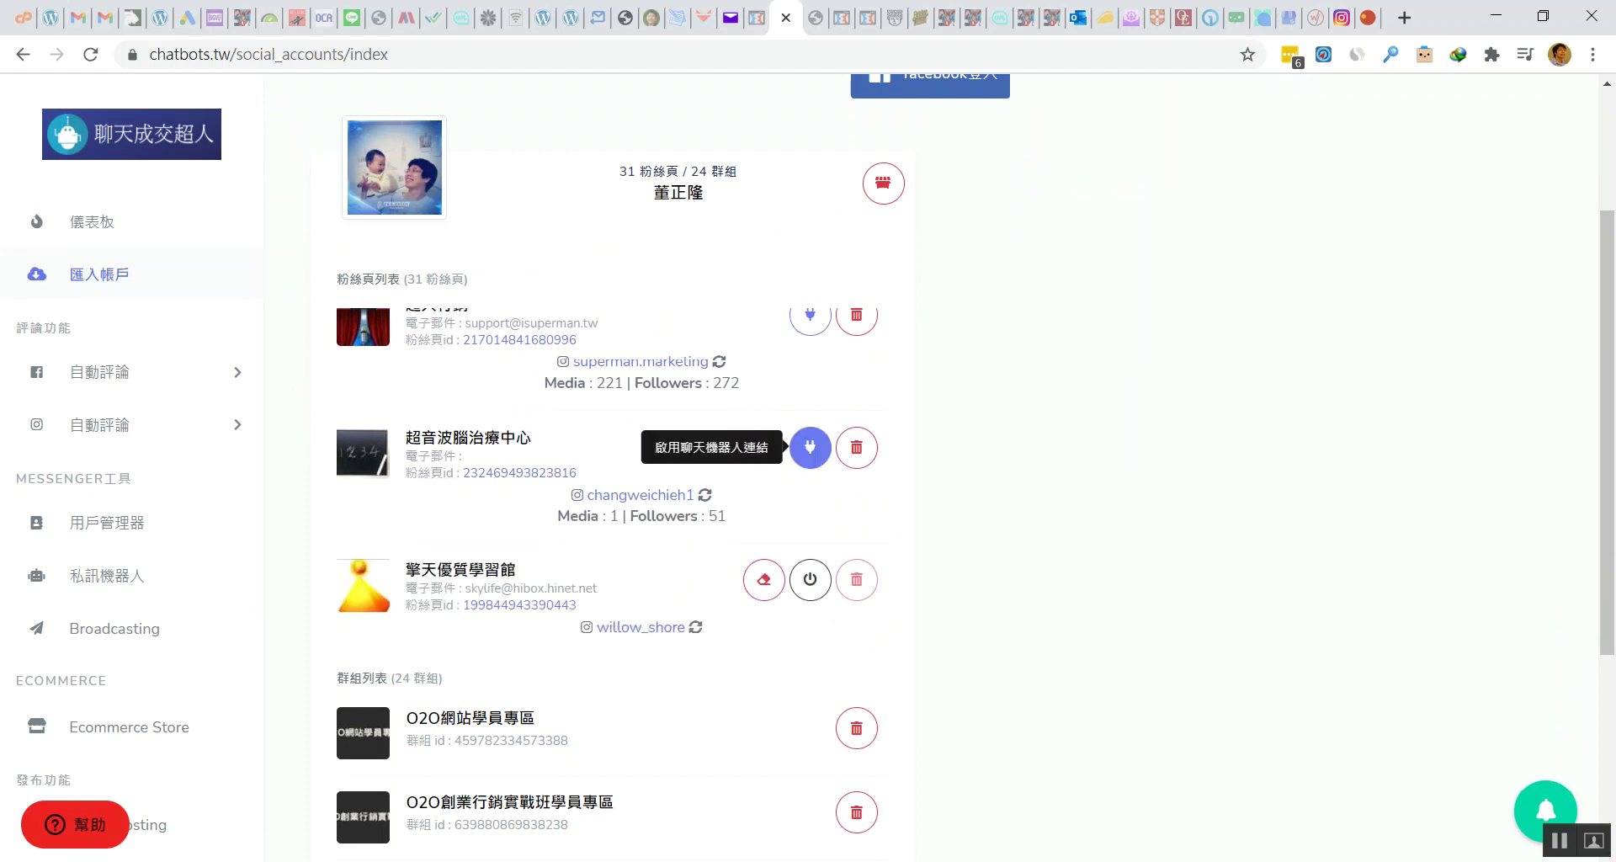
scroll(810, 454, up, 2)
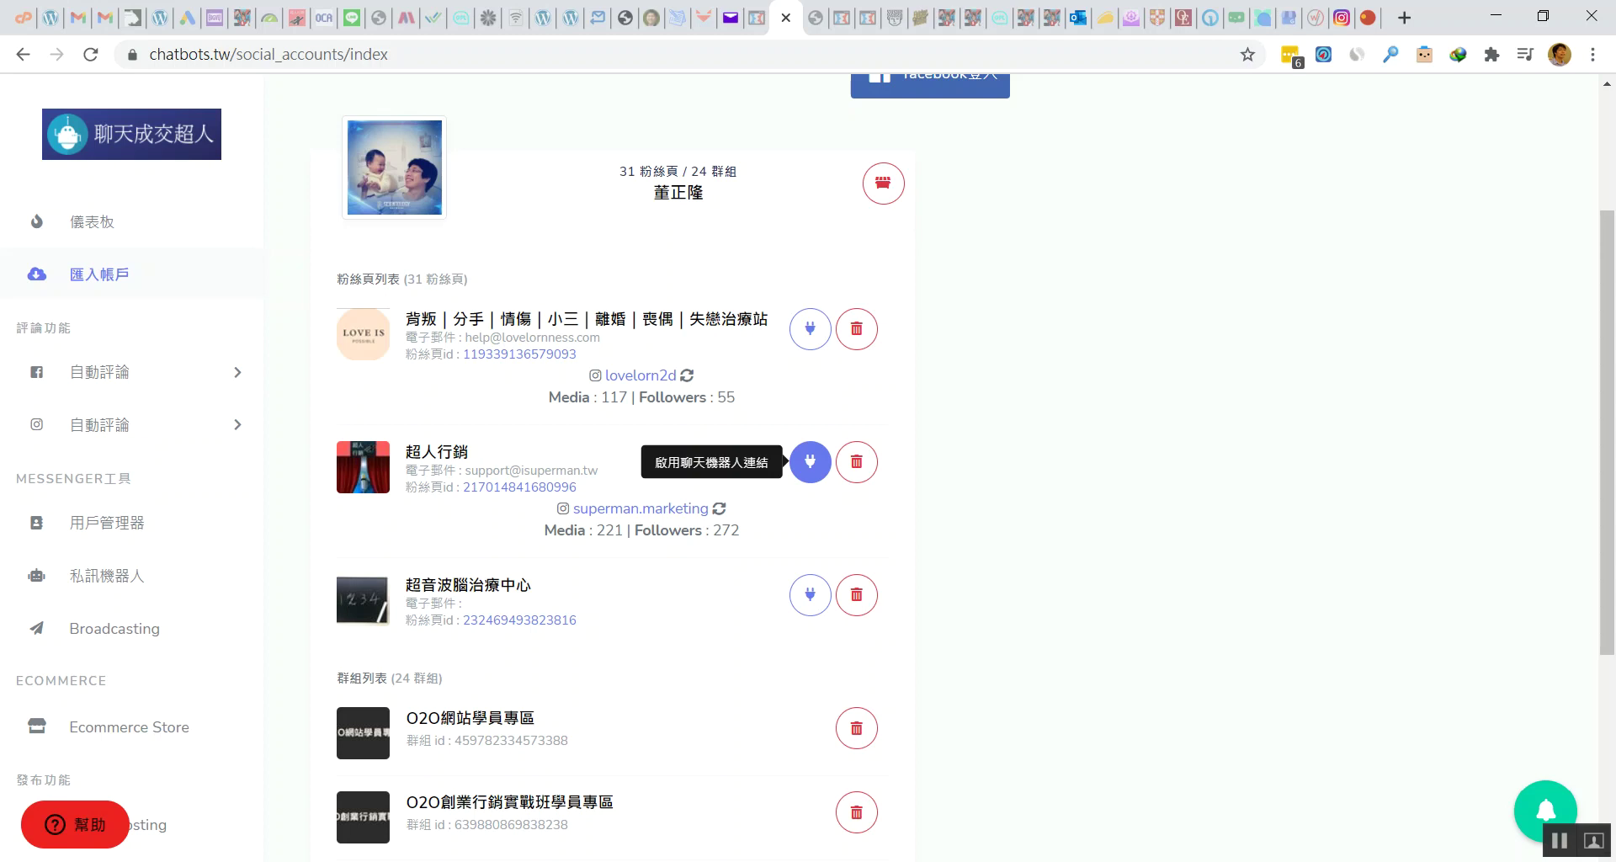
scroll(809, 461, up, 1)
scroll(809, 461, down, 2)
scroll(764, 471, down, 2)
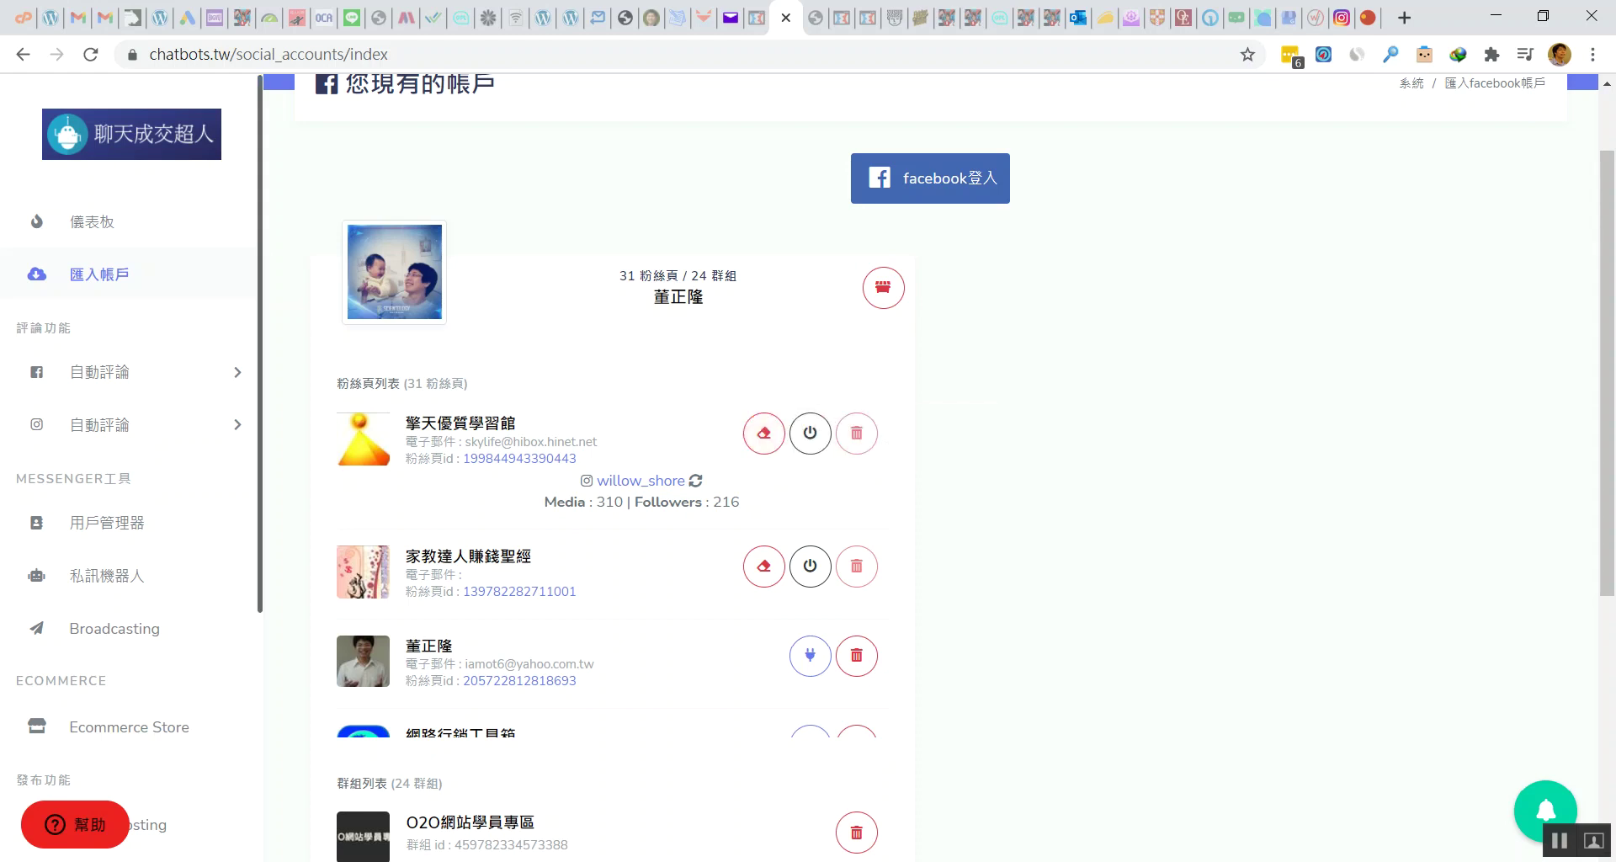
scroll(107, 504, down, 1)
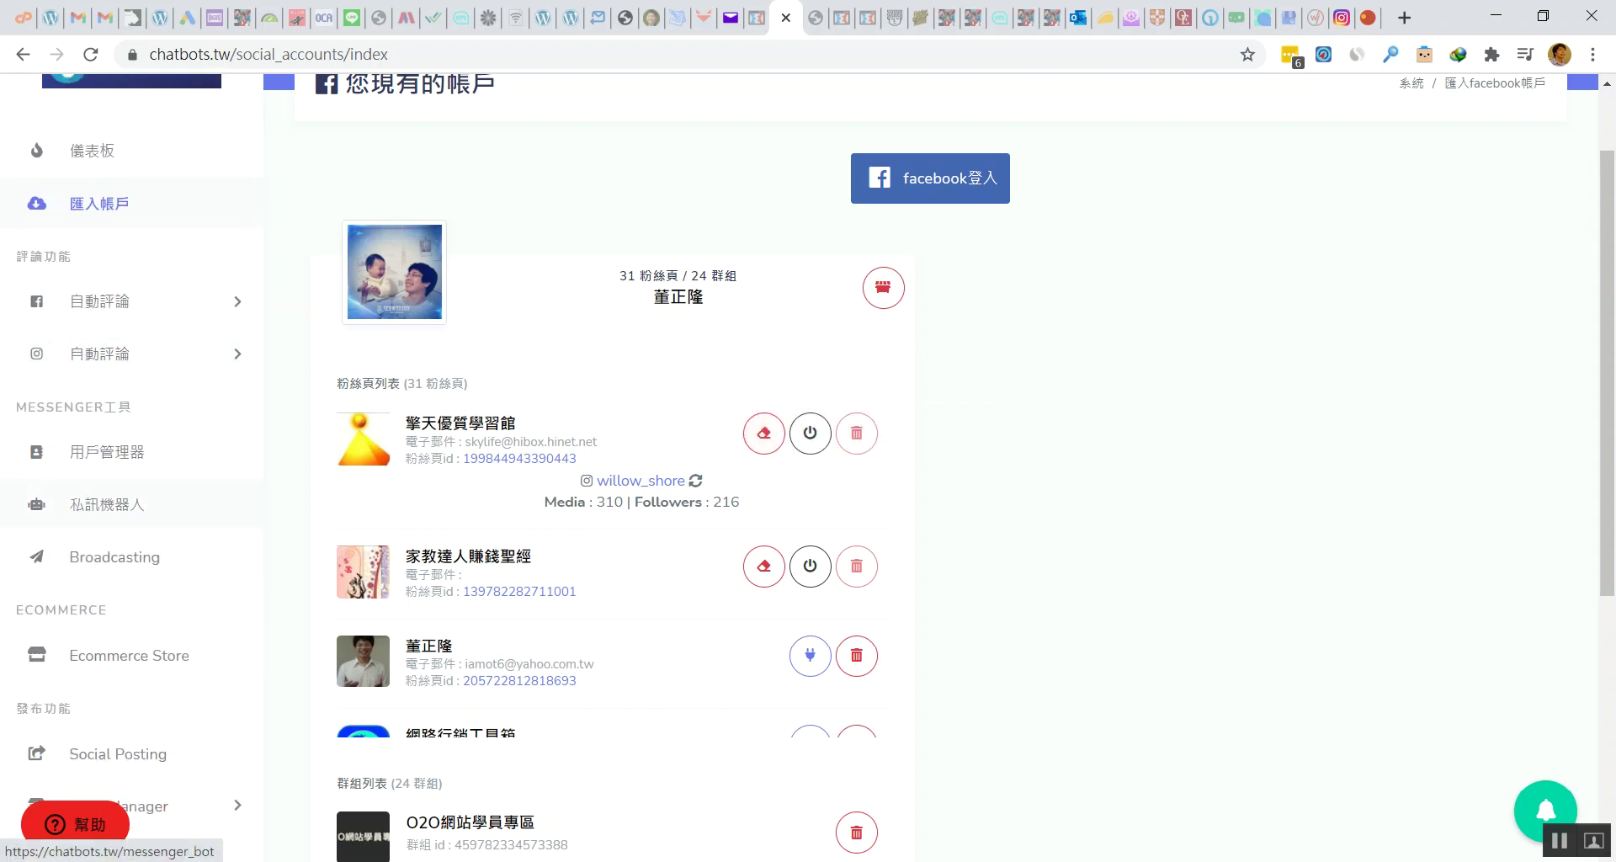
- Open the chatbot settings (聊天機器人設置) of the Messenger bot and look over the settings for the fan page 家教達人賺錢聖經
click(107, 504)
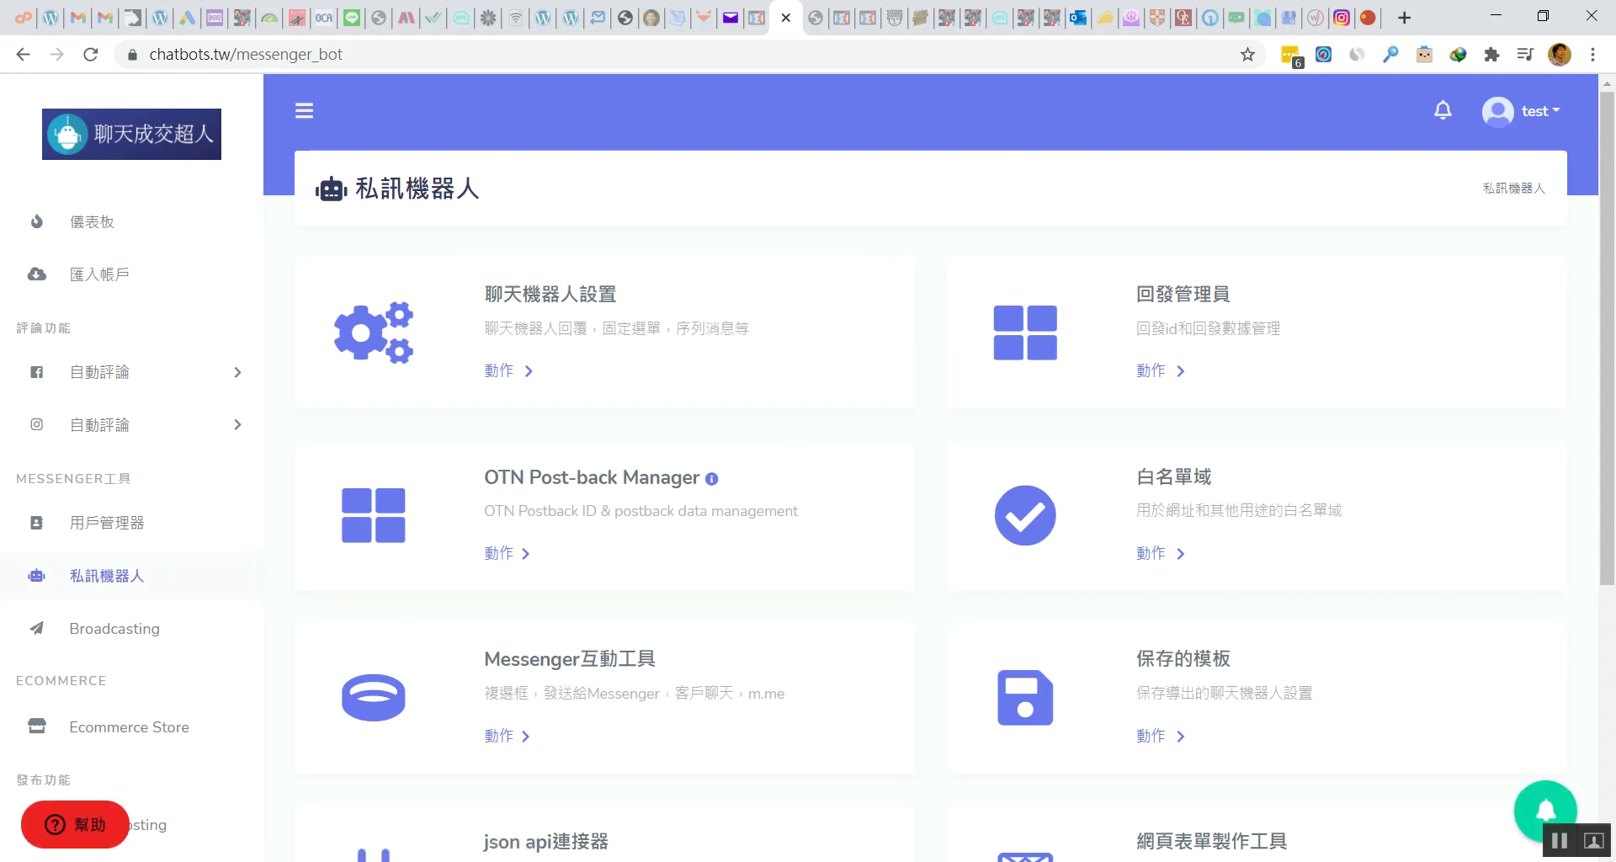
drag(484, 293, 617, 294)
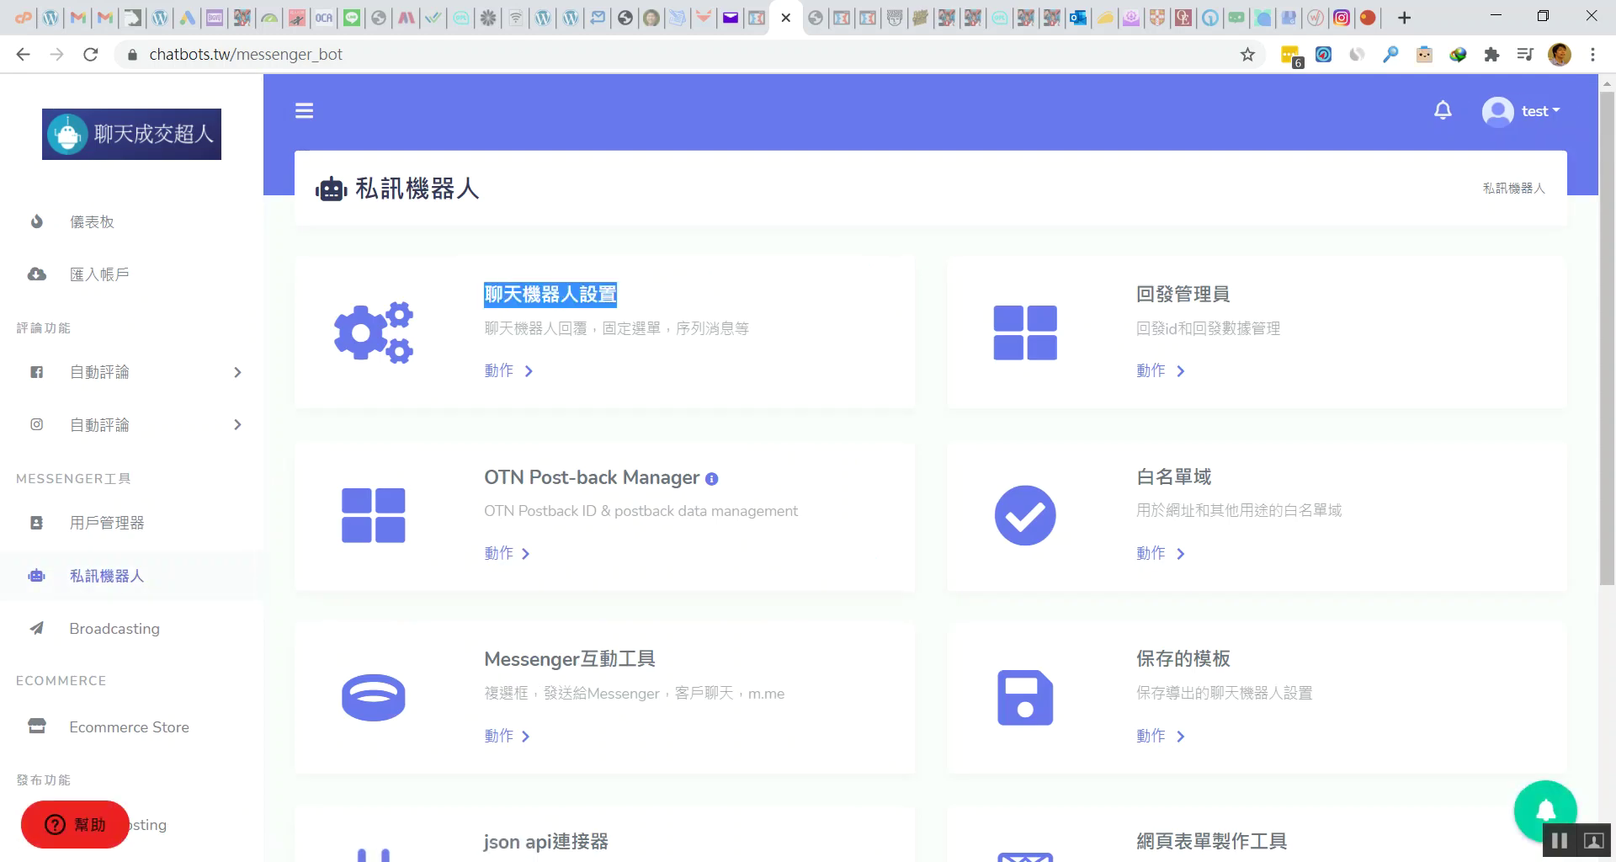
click(550, 294)
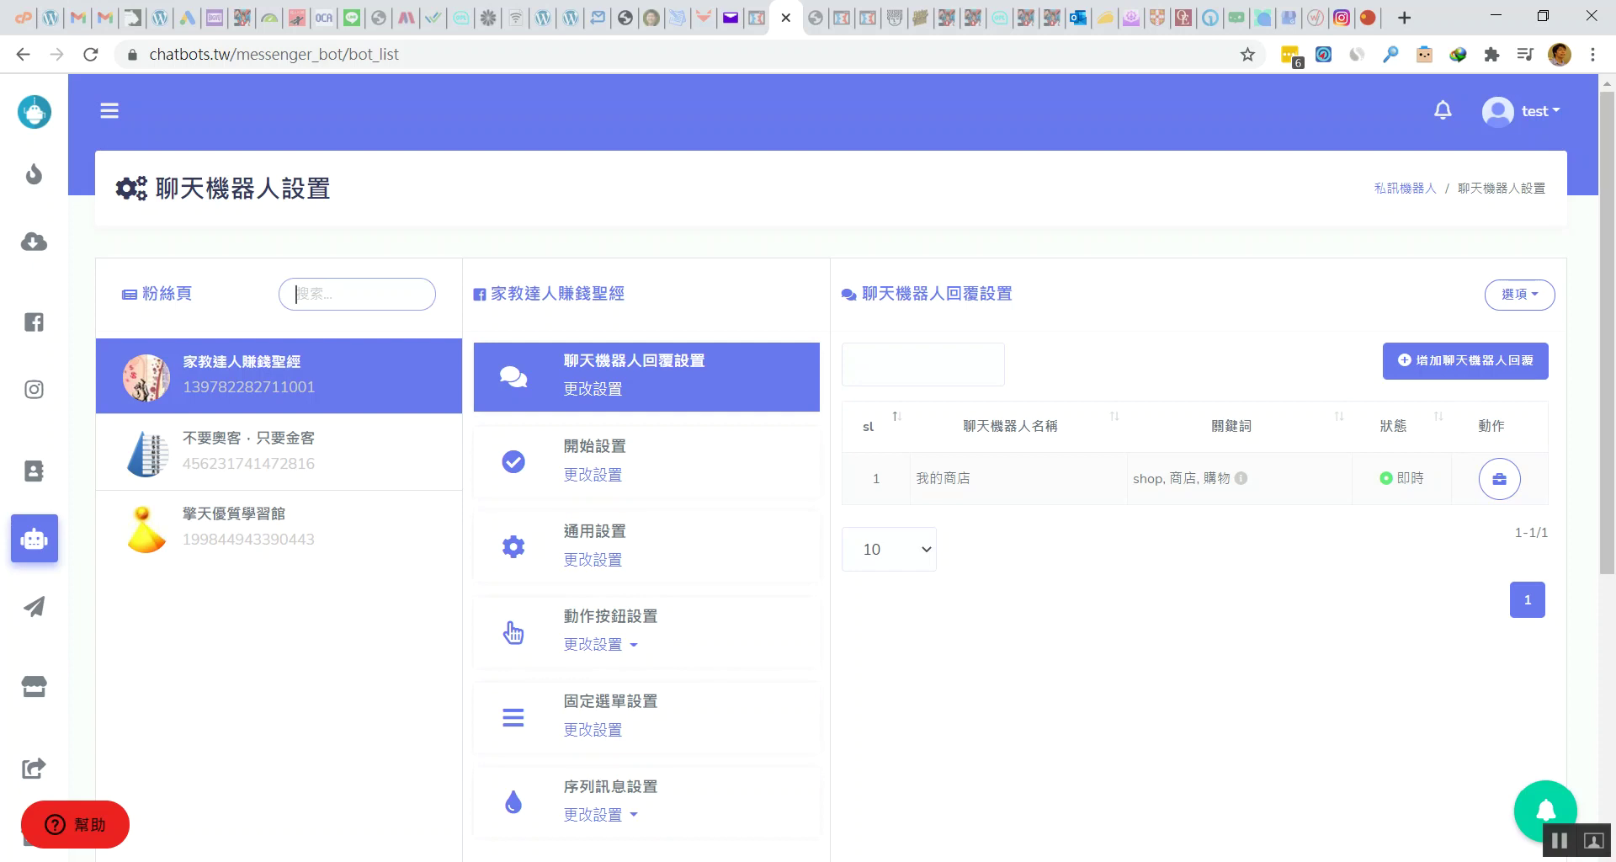
scroll(808, 463, down, 2)
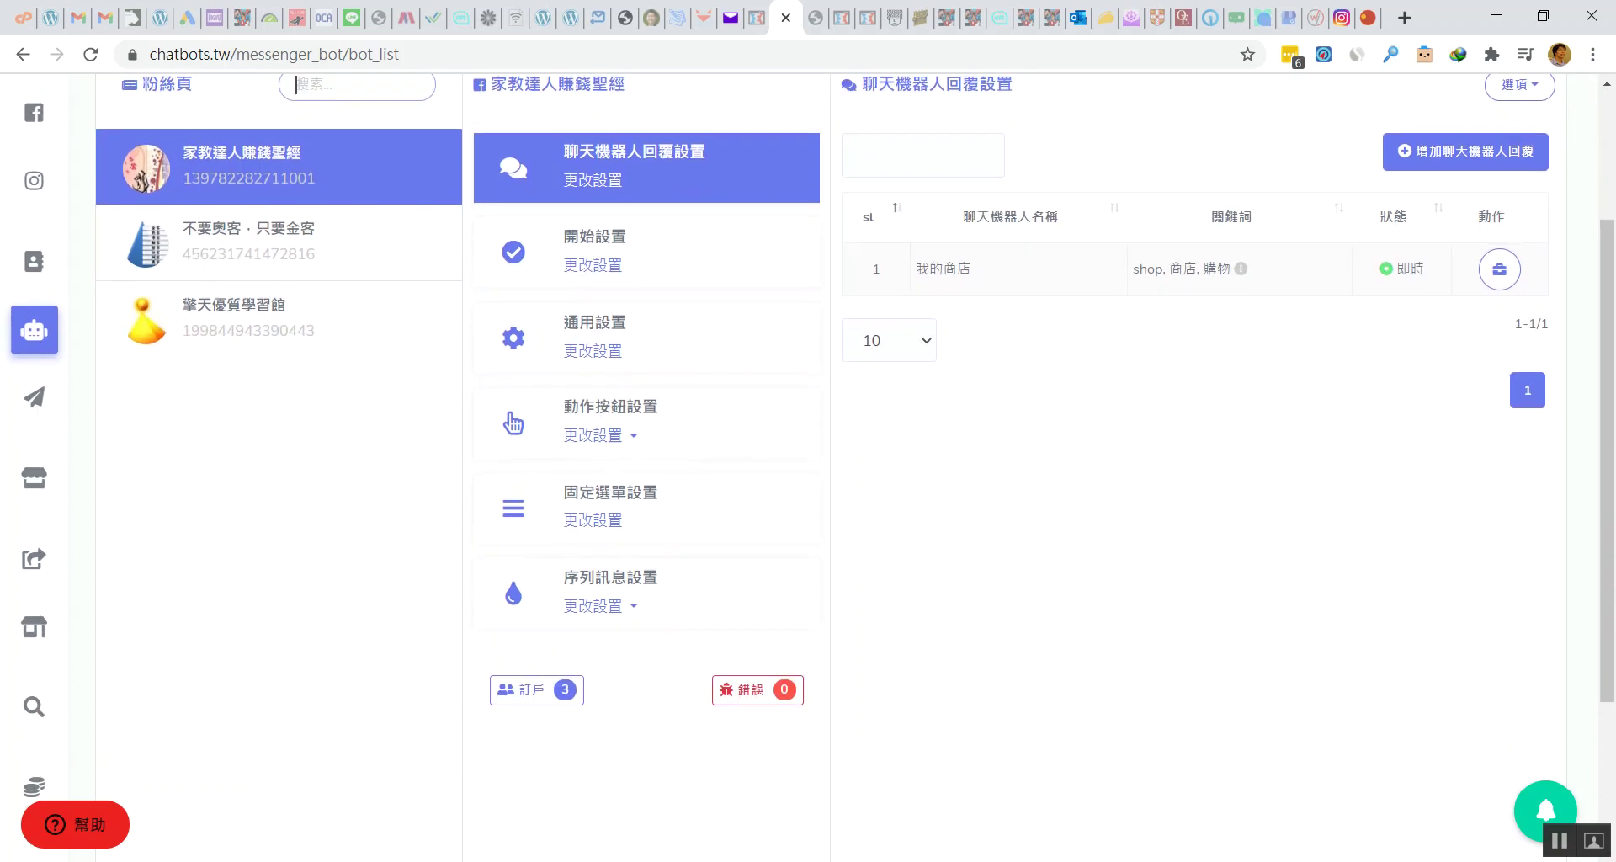
scroll(807, 463, up, 2)
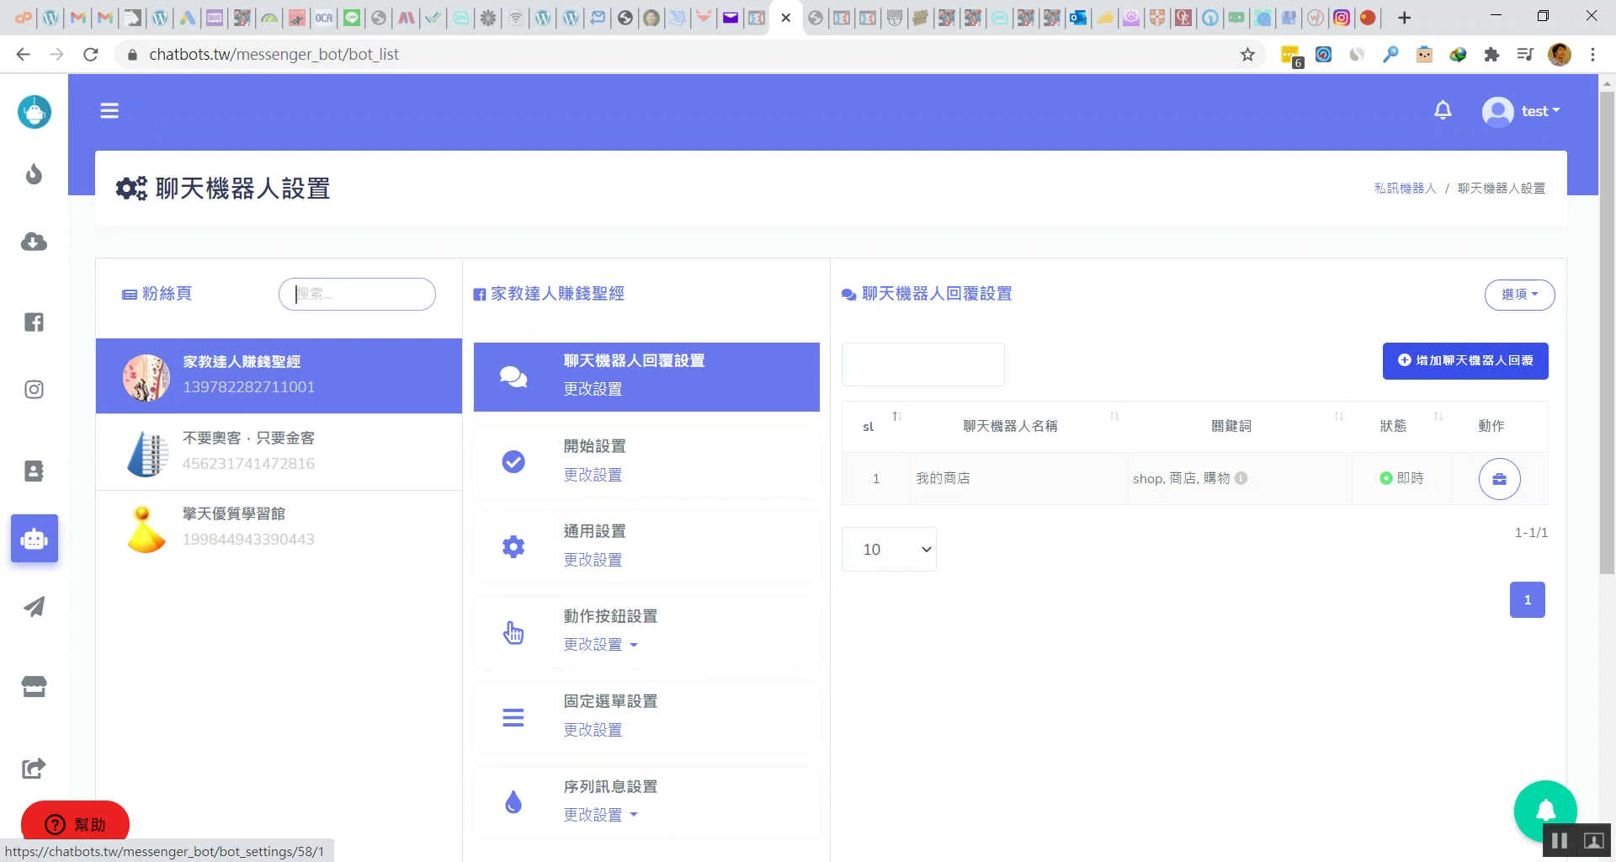
- Add a new chatbot reply for the fan page and name it 文字回覆
click(1465, 360)
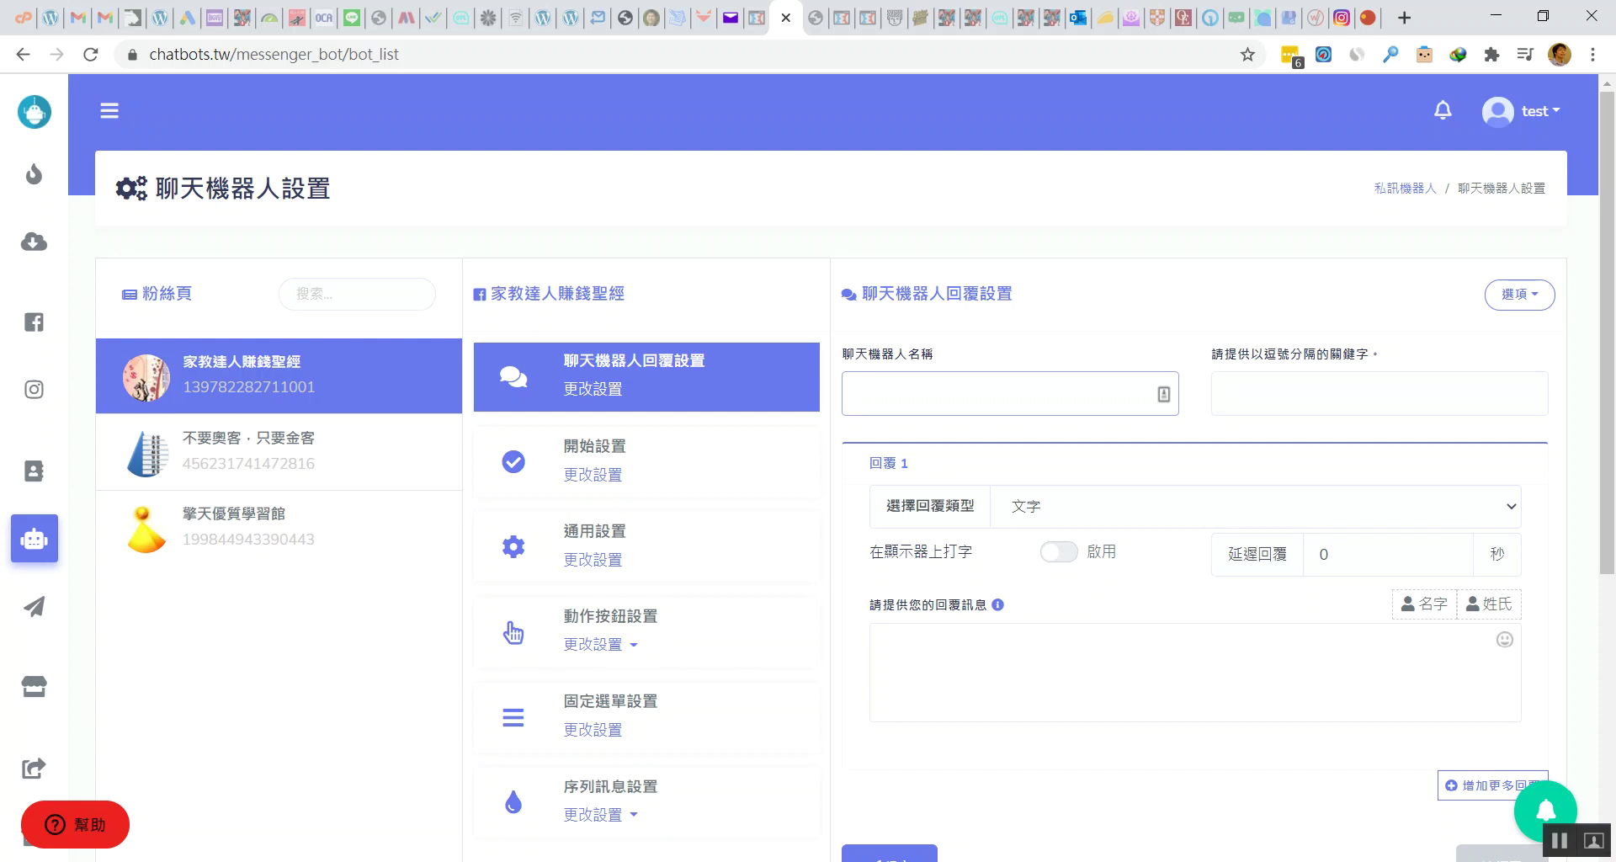
text(文字回ㄈㄨ4)
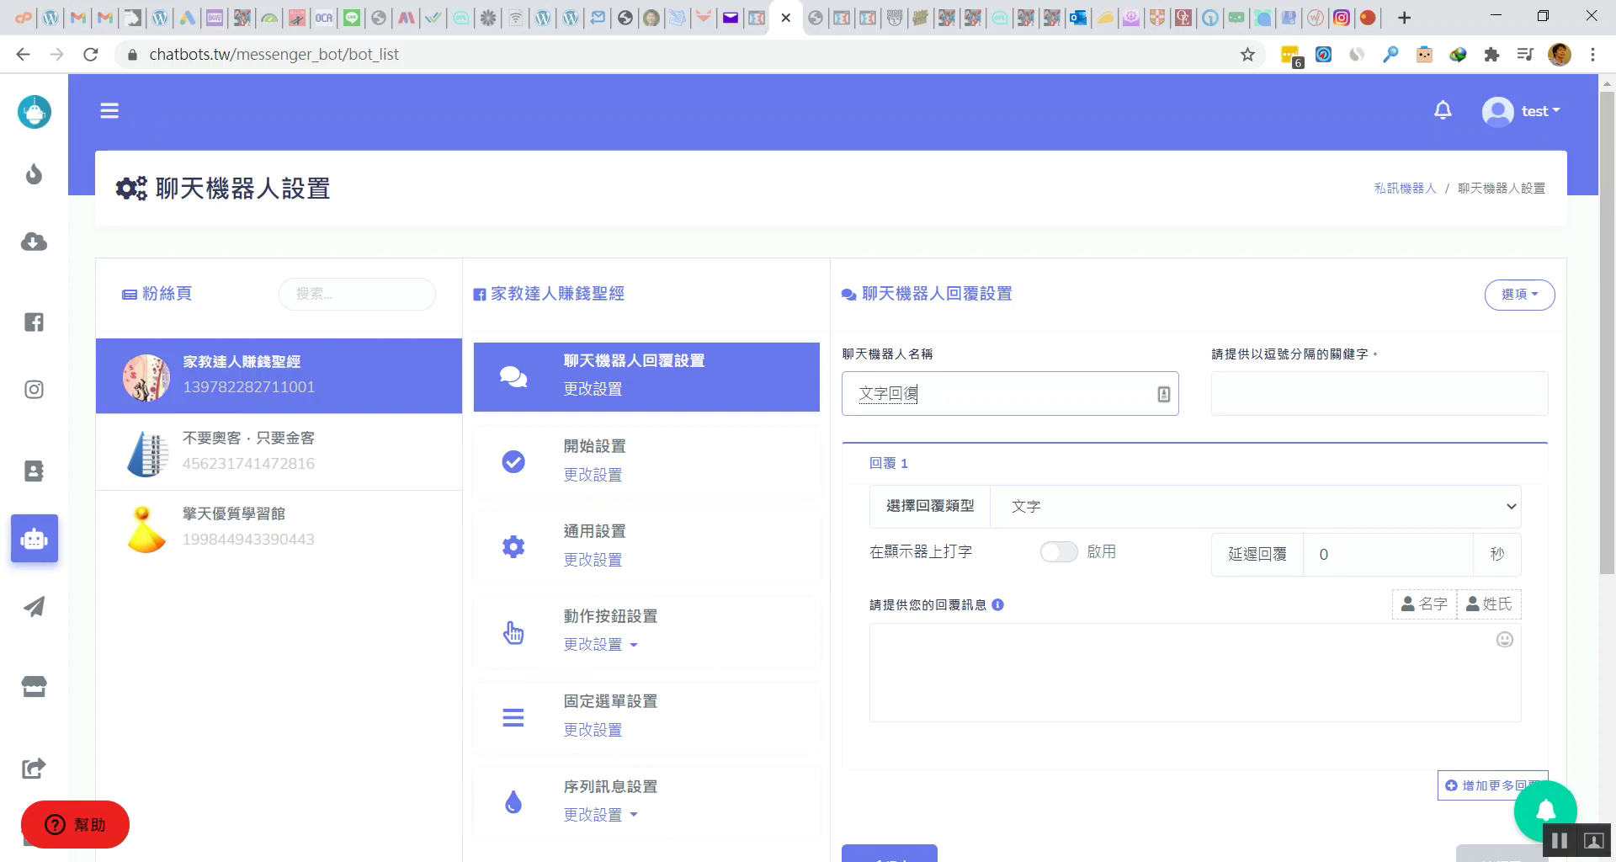
key(Down)
key(Down)
key(Down)
key(Down)
key(Down)
key(Down)
key(Down)
key(Down)
key(Down)
key(Down)
key(Down)
key(Down)
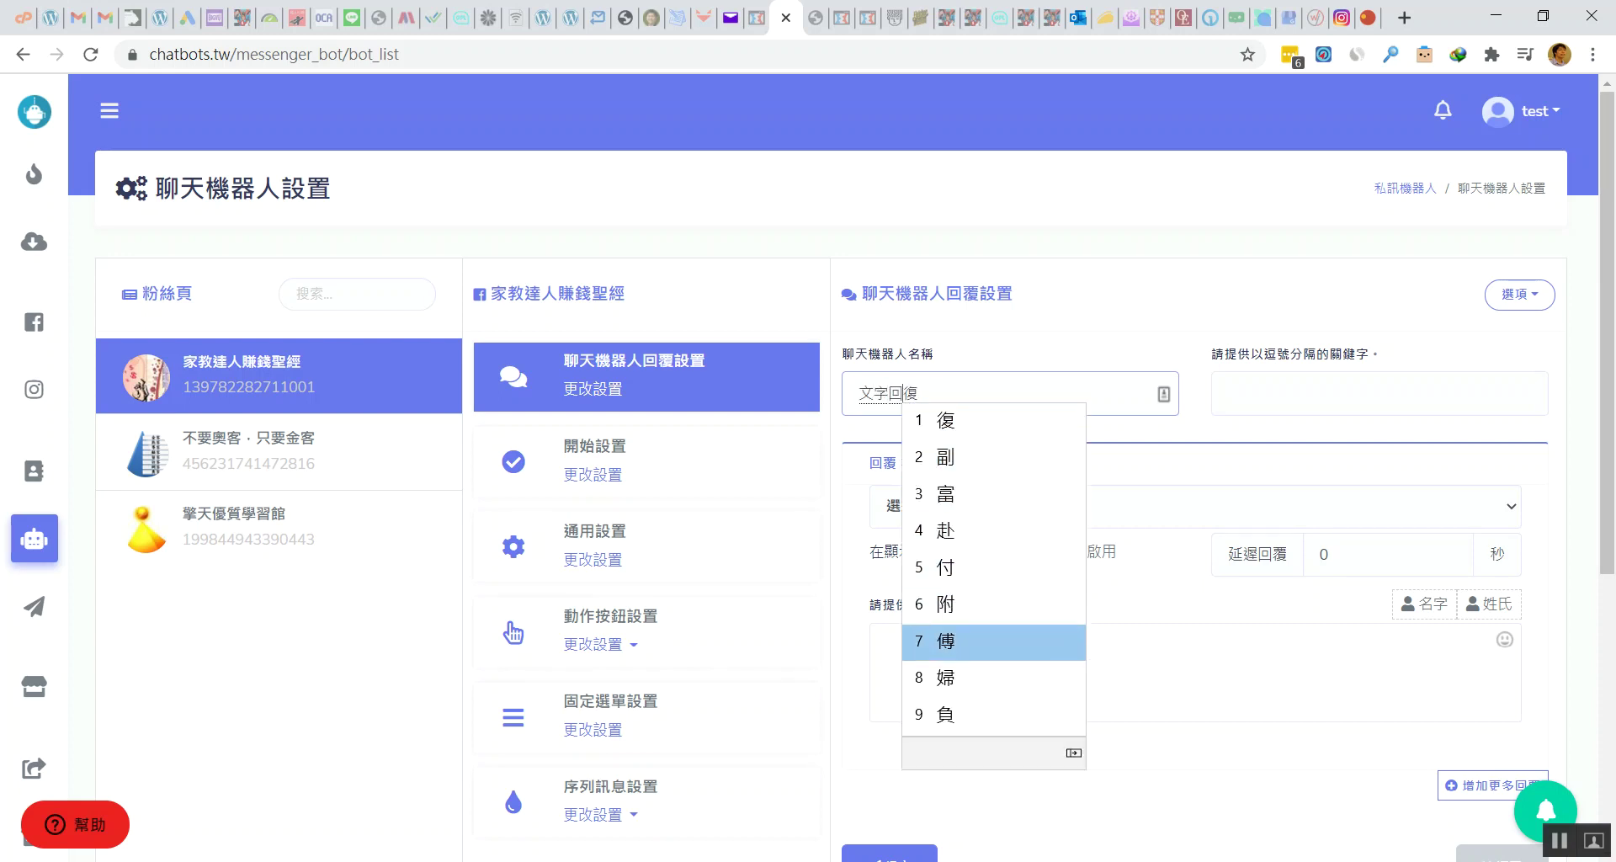
key(Return)
key(Return)
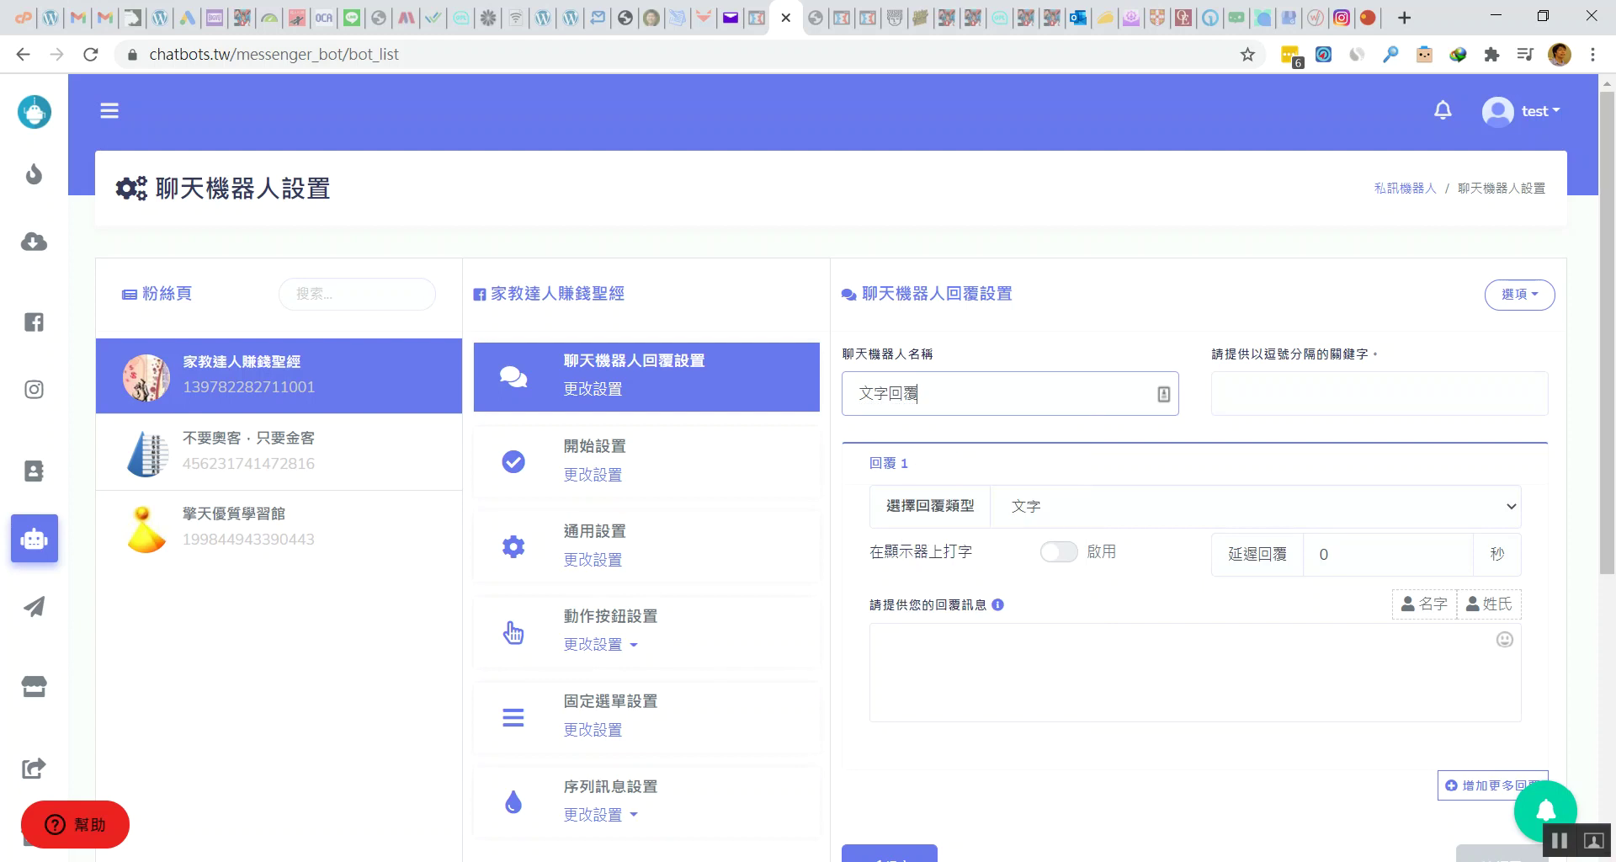
- Activate the comma-separated keywords field of the new reply for entry
click(1379, 393)
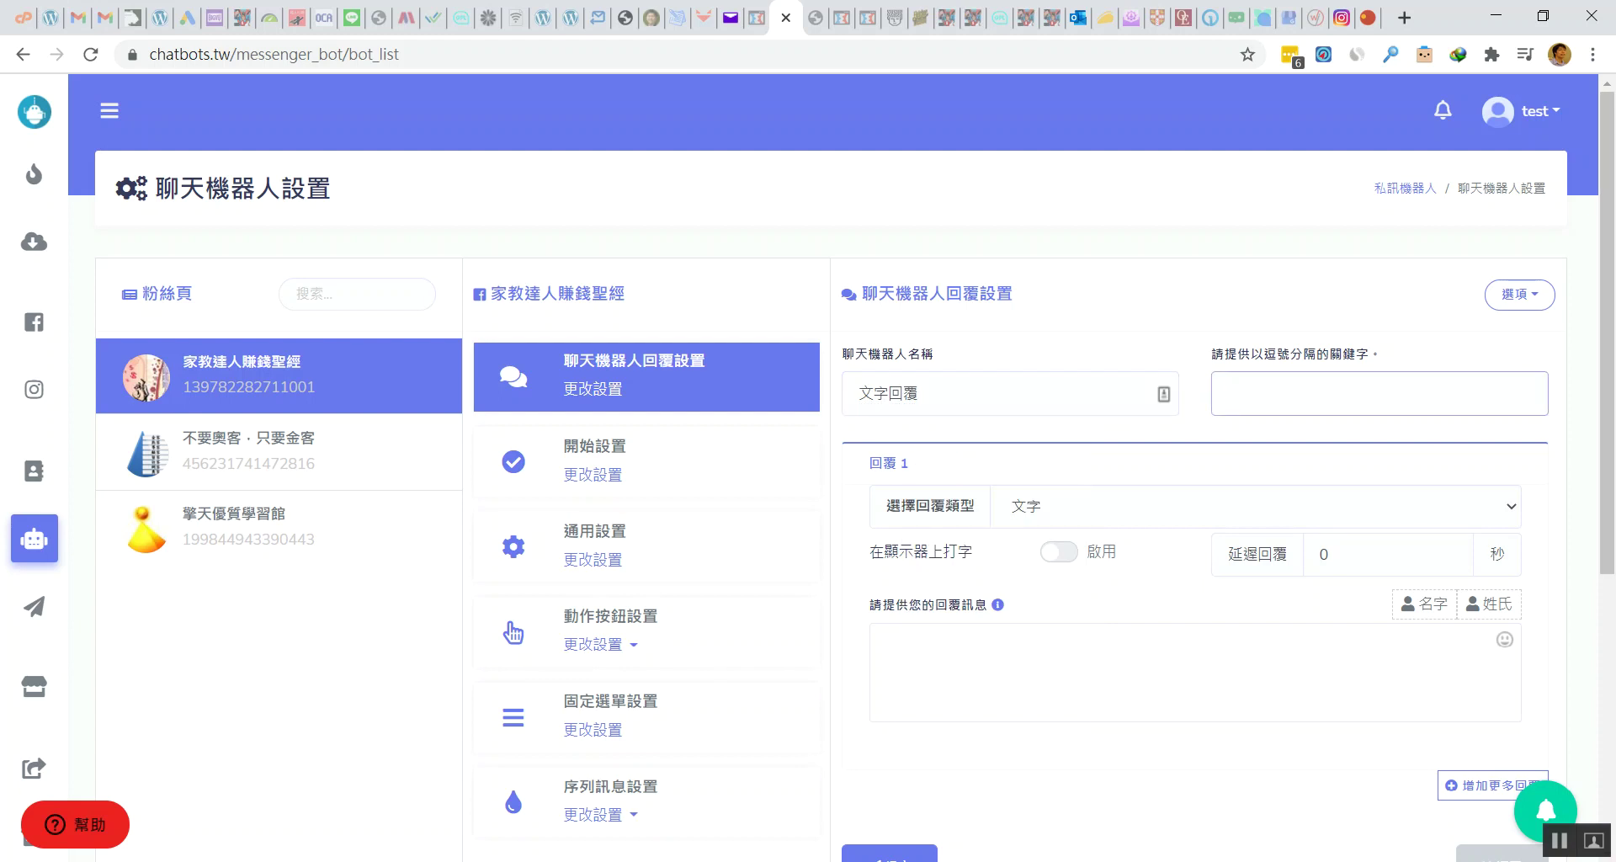
drag(1222, 354, 1384, 354)
click(1383, 354)
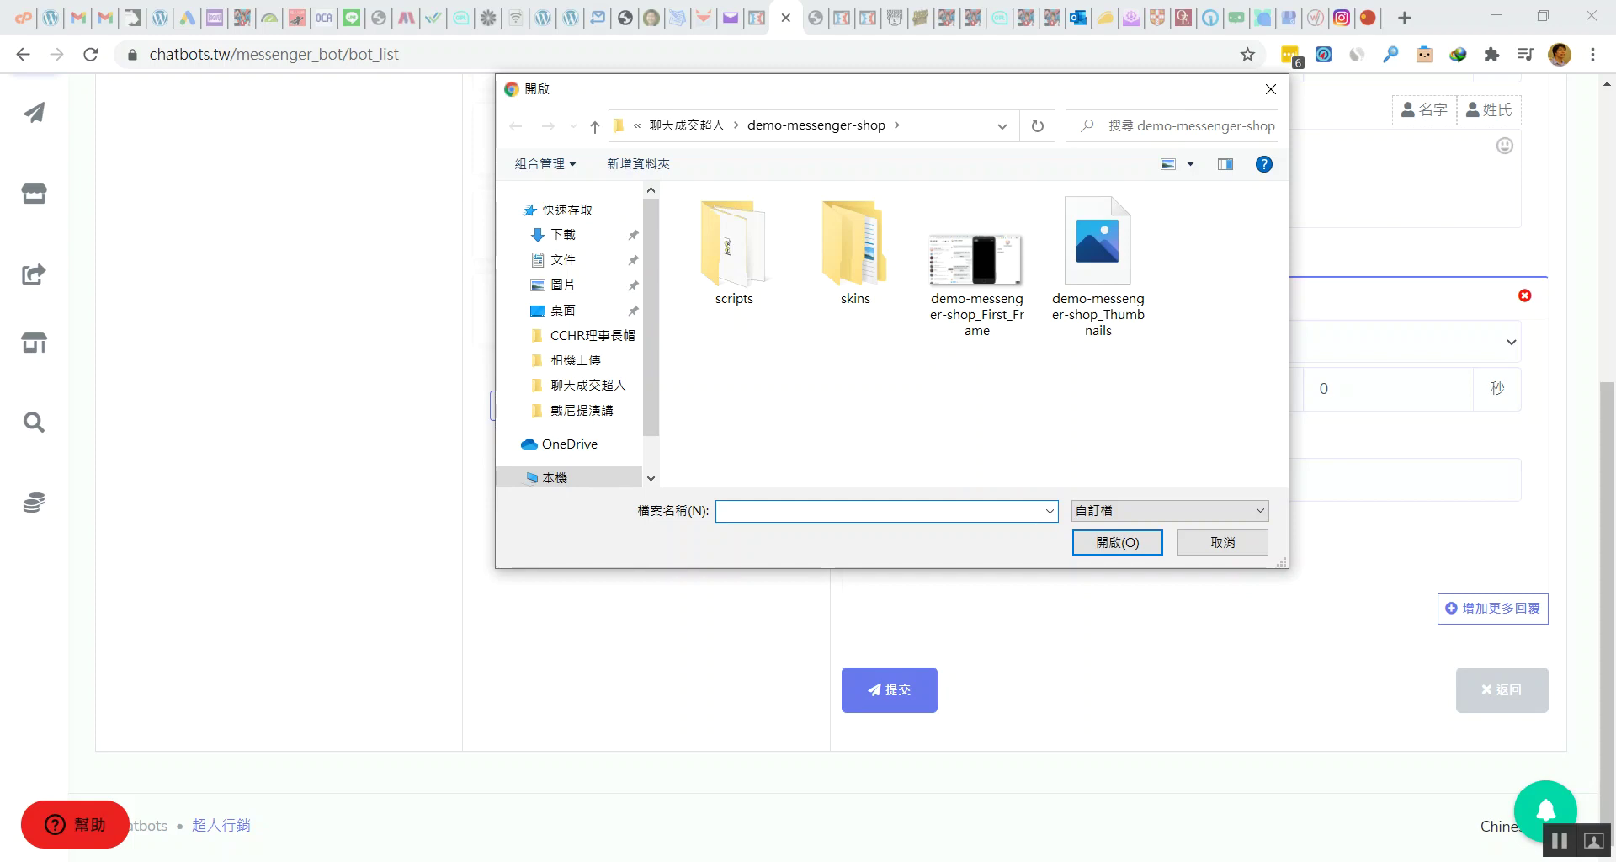
- Upload 768px-Face-smile.svg.png from the 圖片 folder as the picture of reply 2
click(563, 285)
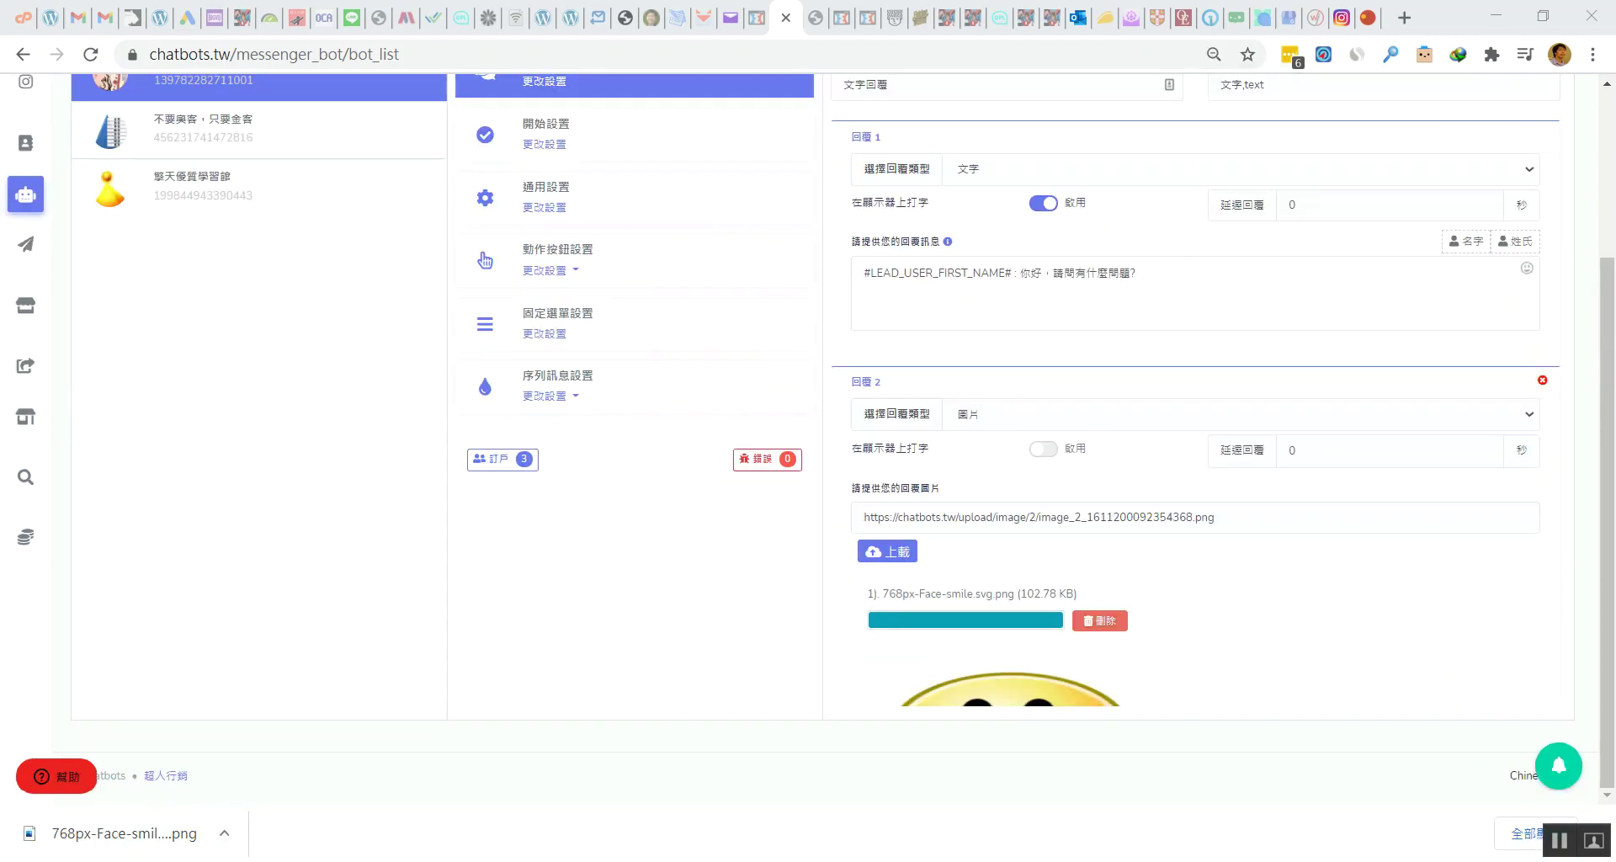
- Review the whole reply form, from the name and keywords through the text of reply 1 to the picture of reply 2
scroll(808, 421, up, 3)
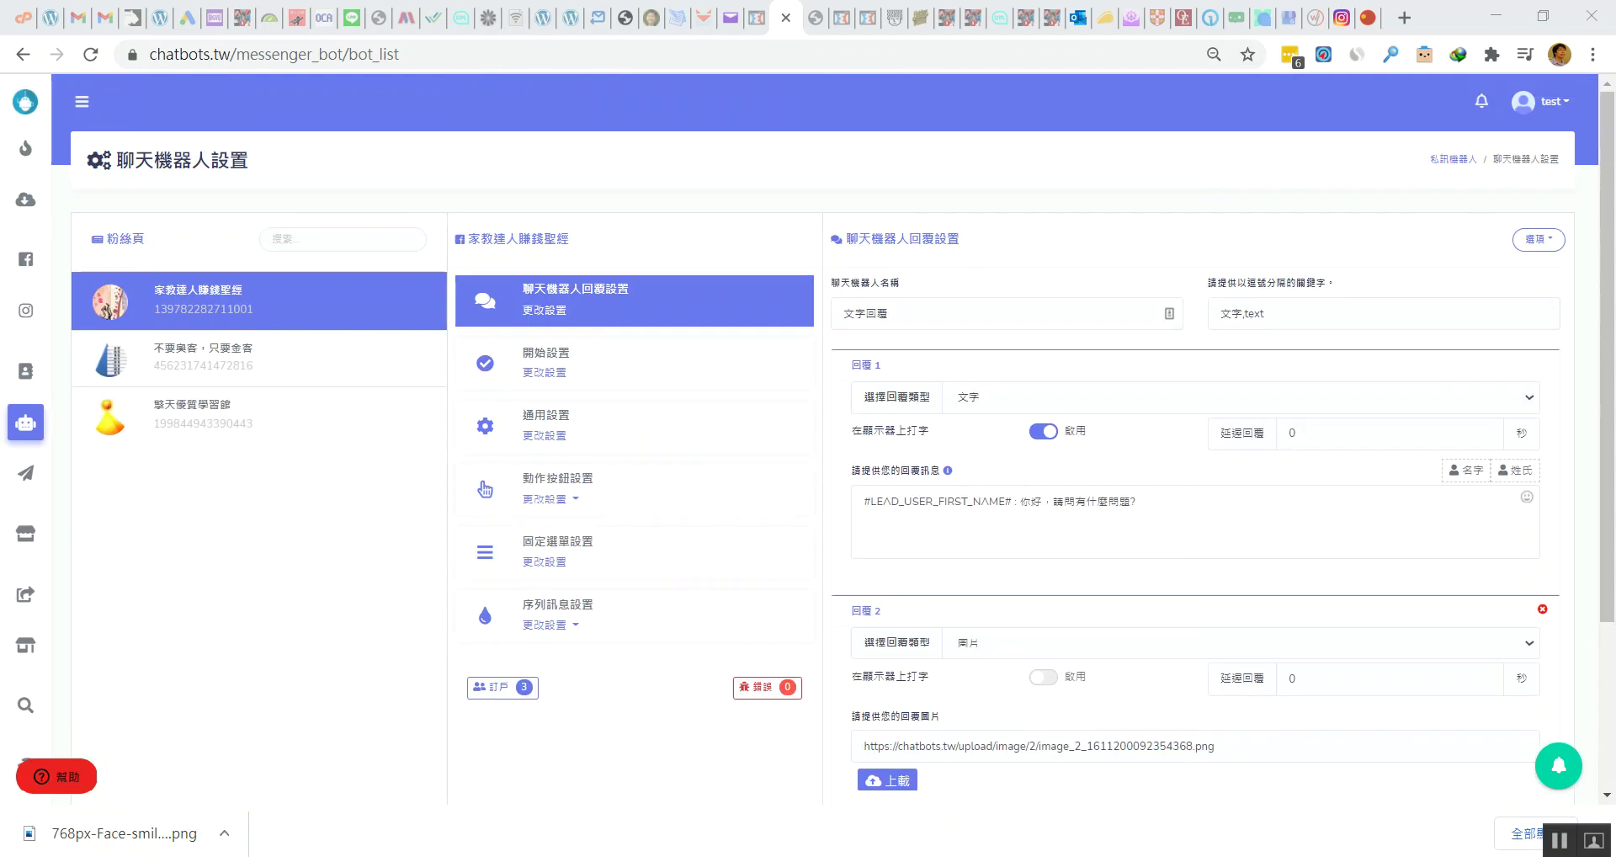
scroll(808, 437, down, 4)
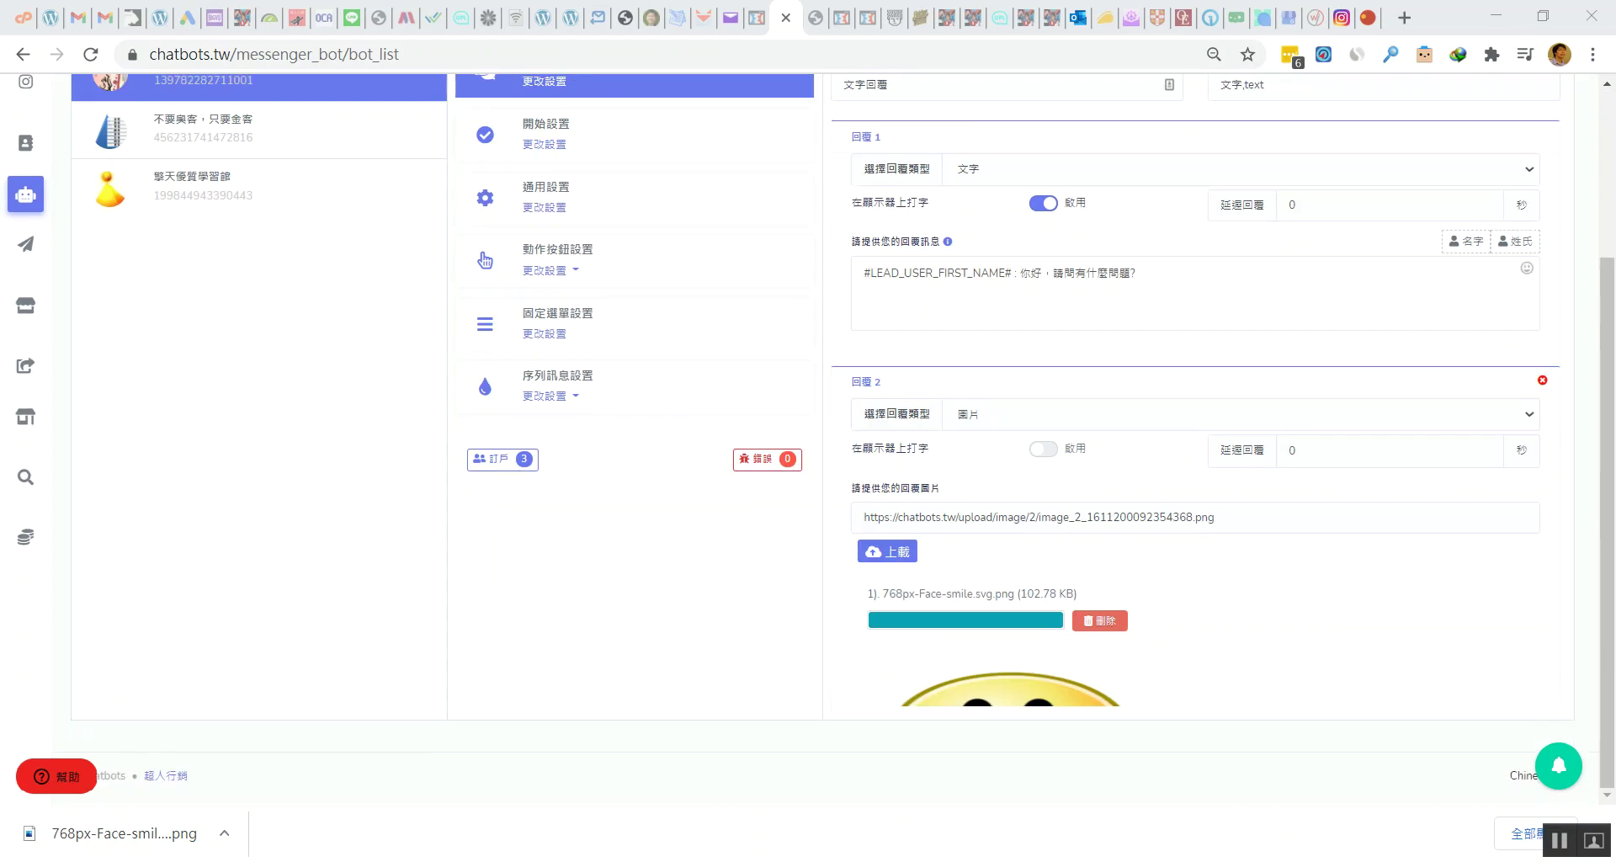
scroll(808, 438, down, 2)
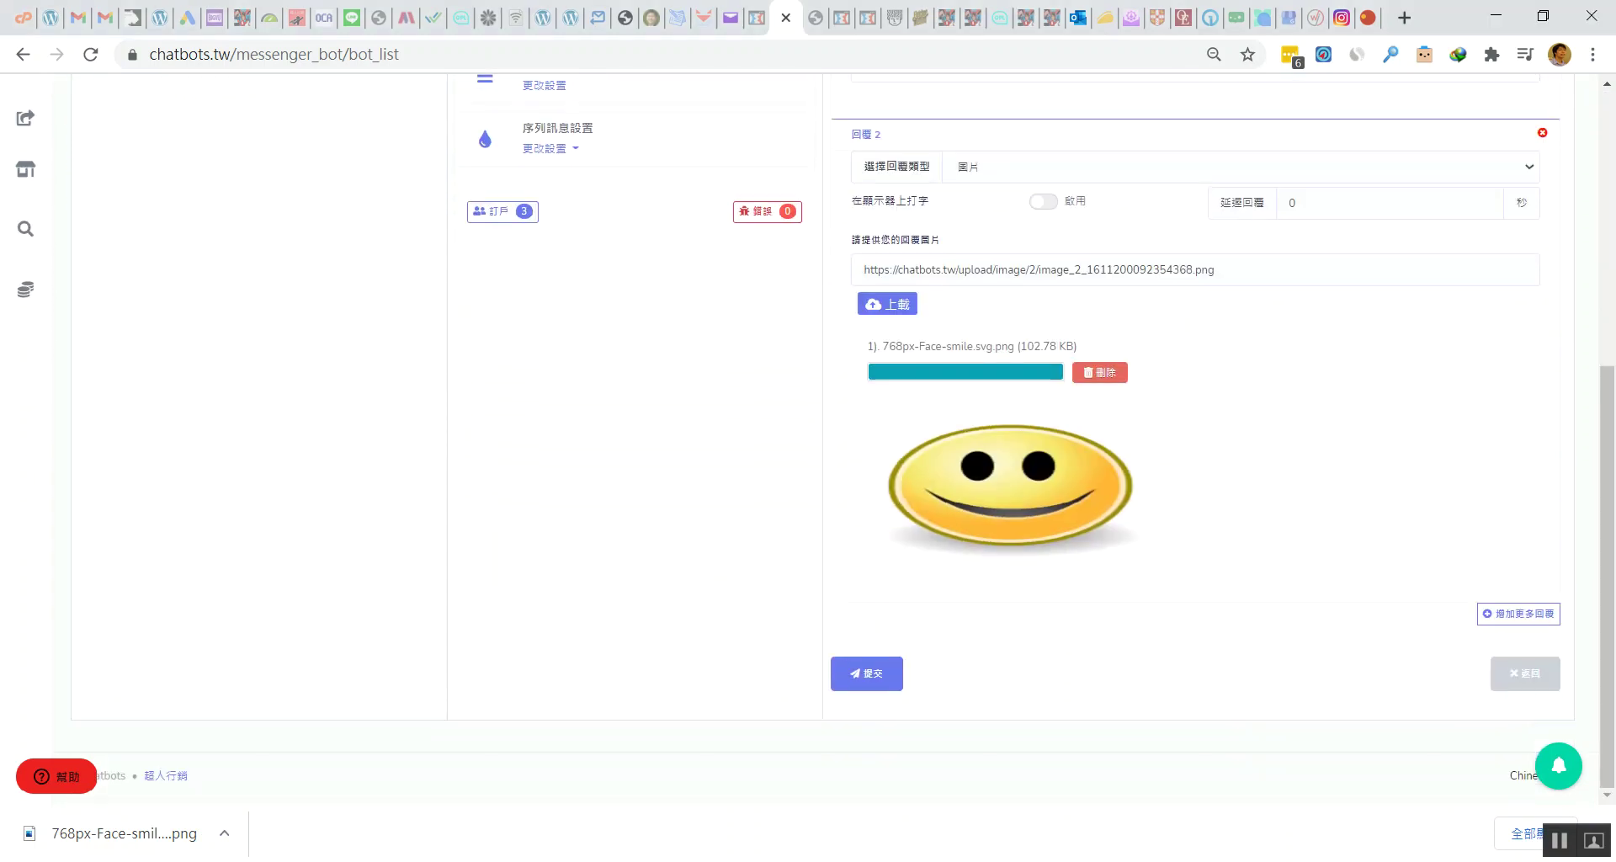
scroll(808, 437, up, 4)
scroll(807, 438, down, 4)
scroll(808, 438, up, 5)
scroll(808, 437, down, 4)
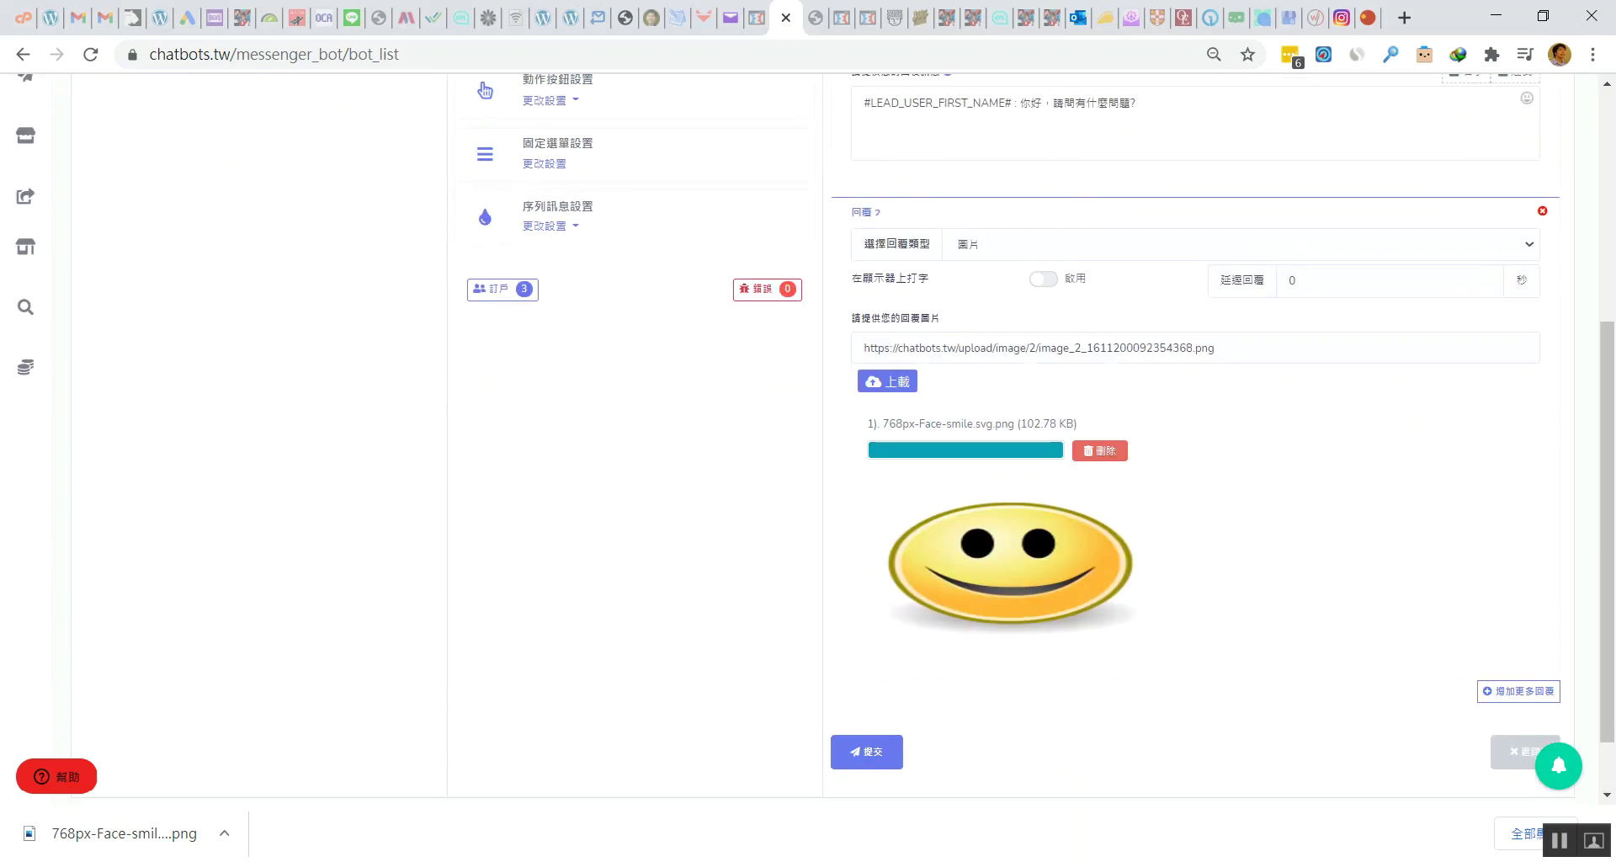
scroll(808, 438, down, 1)
scroll(808, 437, up, 5)
scroll(808, 438, down, 5)
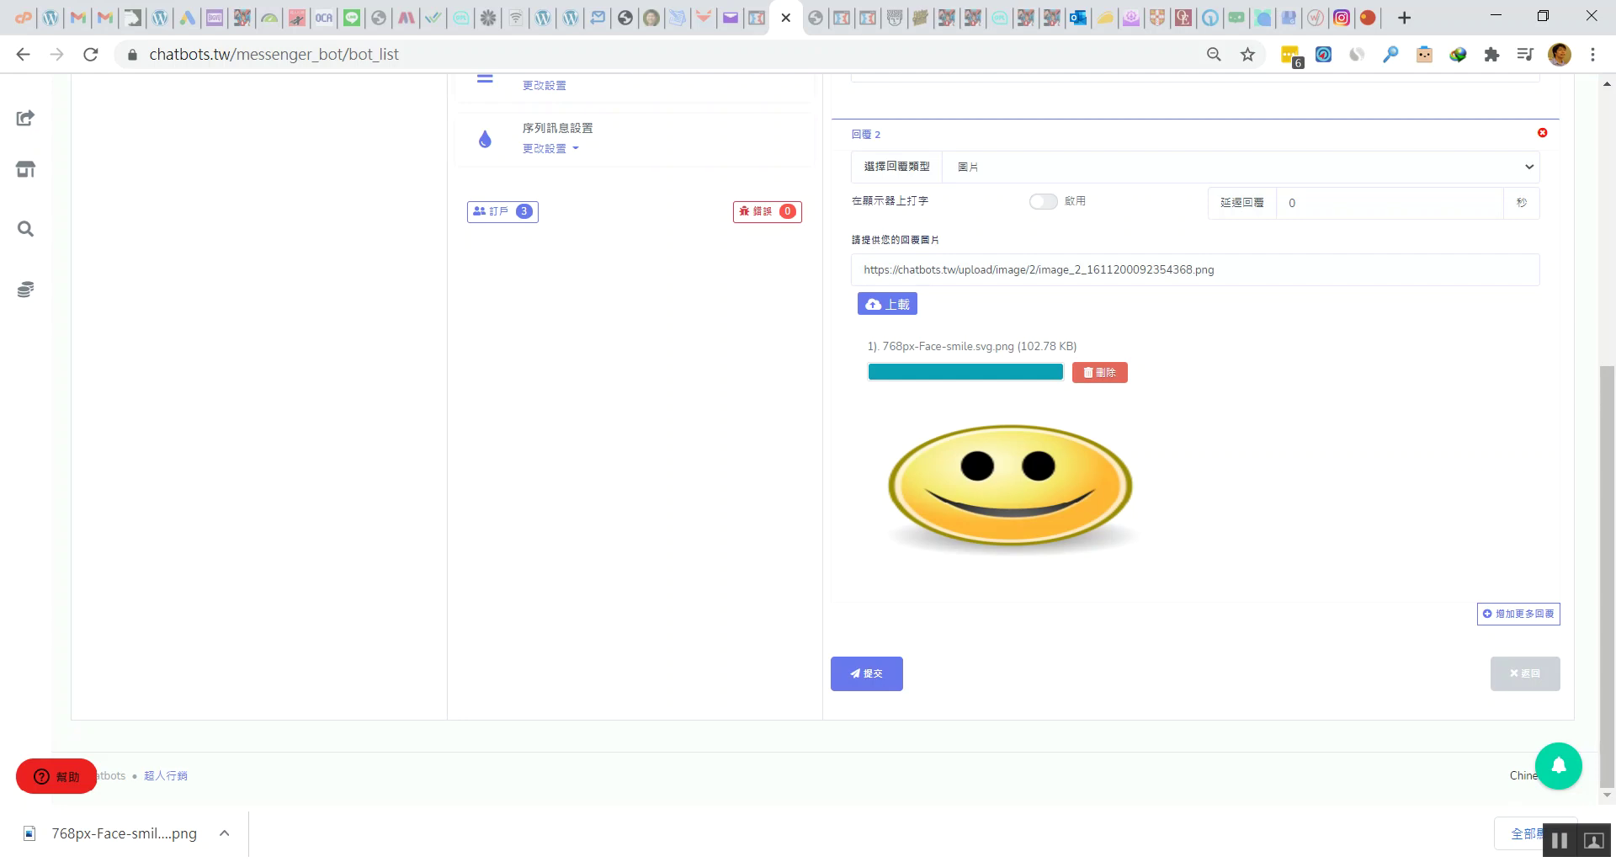
scroll(808, 438, up, 4)
scroll(808, 437, down, 4)
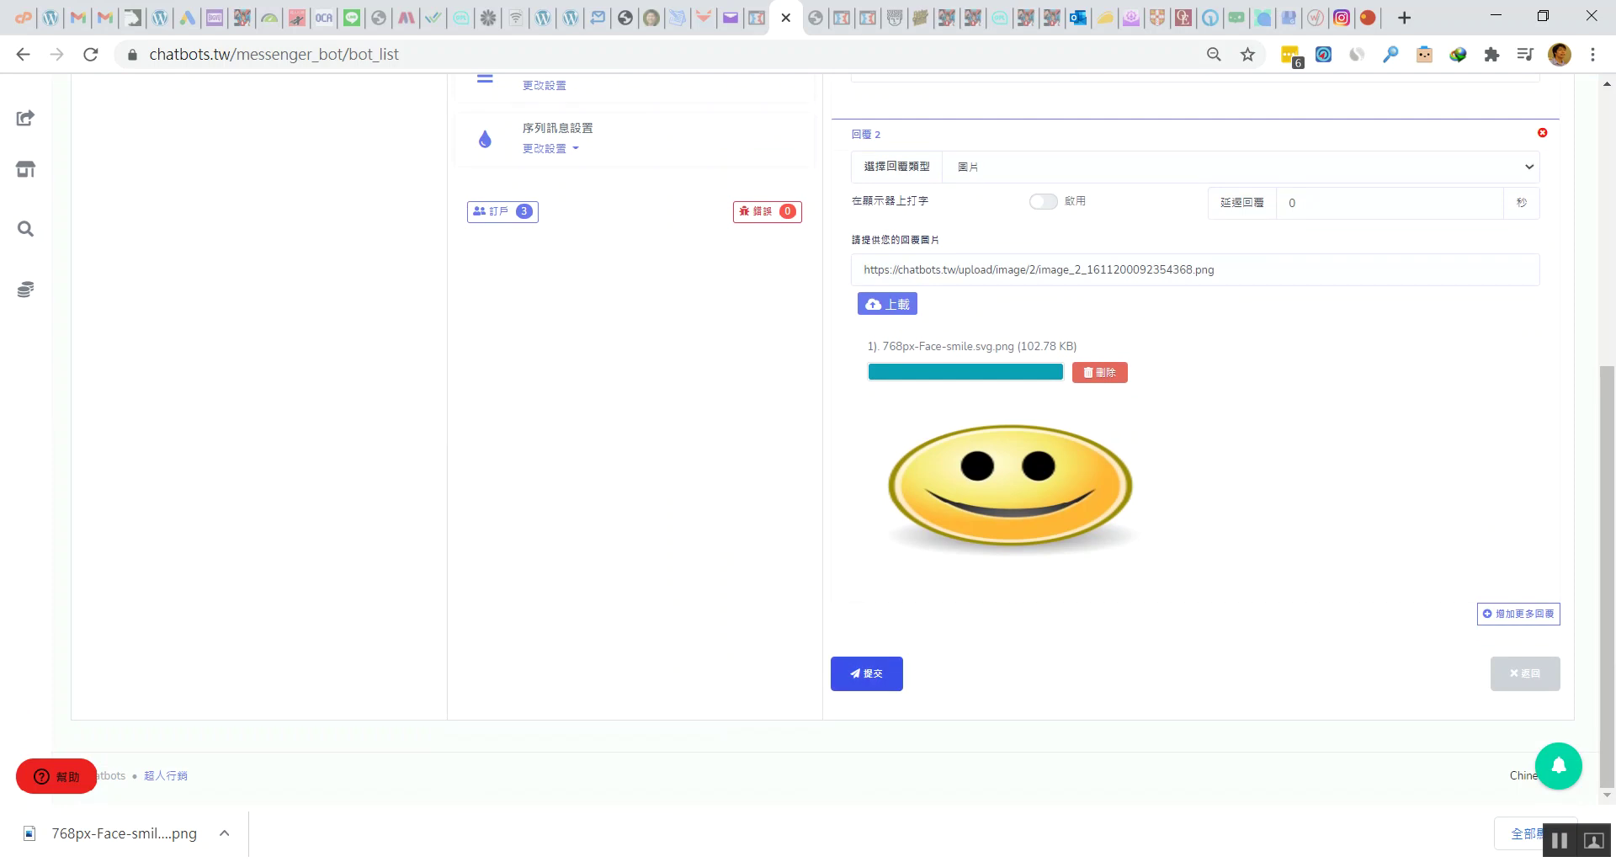
scroll(866, 673, up, 1)
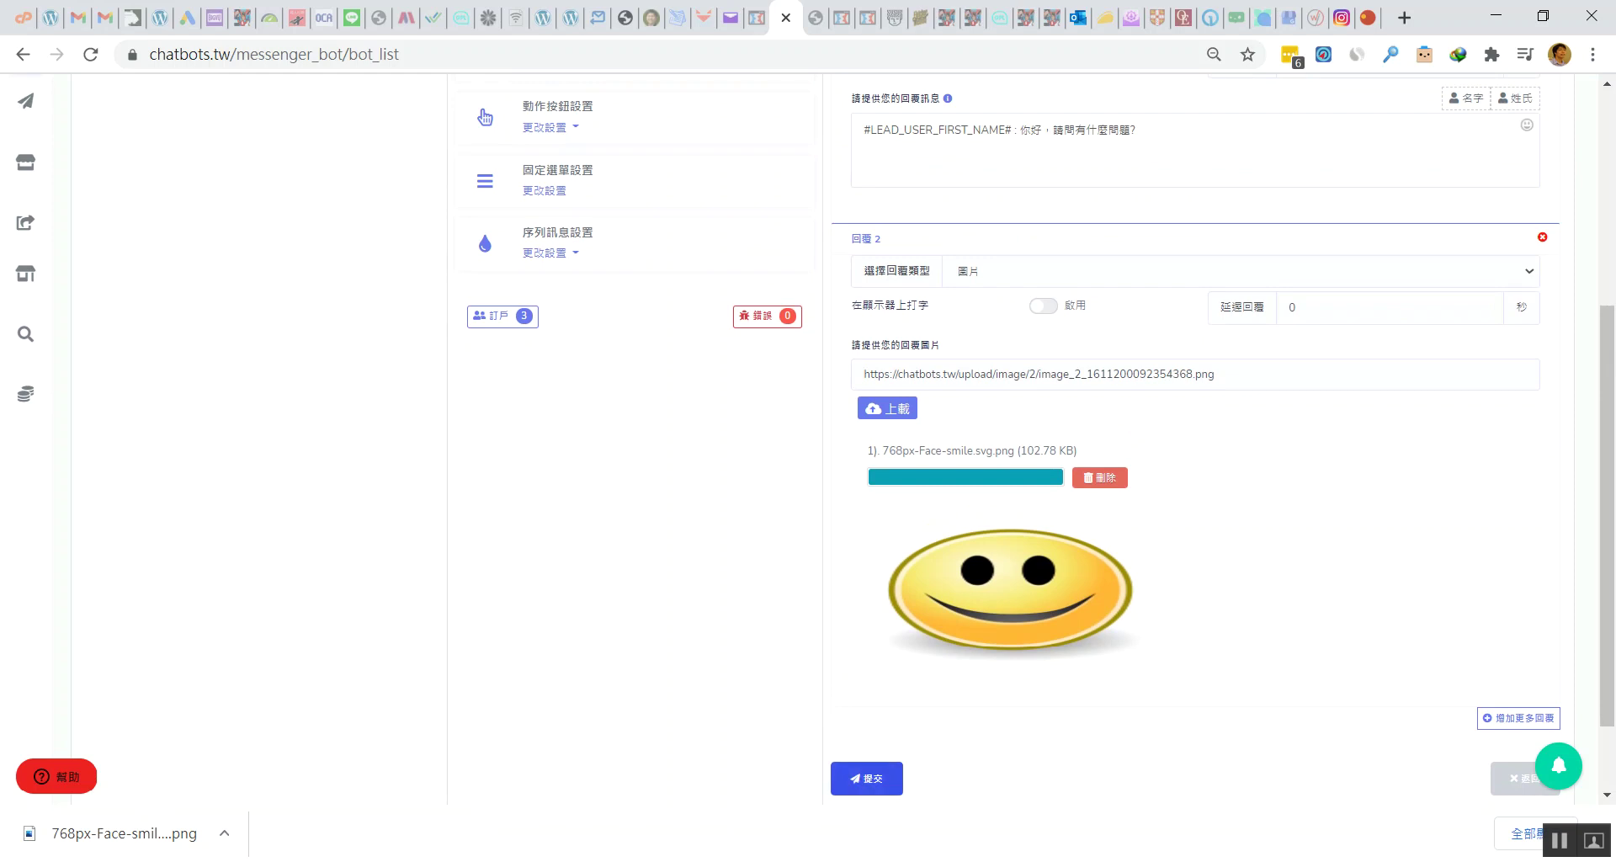
- Submit the 文字回覆 chatbot reply, restore the page zoom to 100% and check its entry in the reply list
click(866, 778)
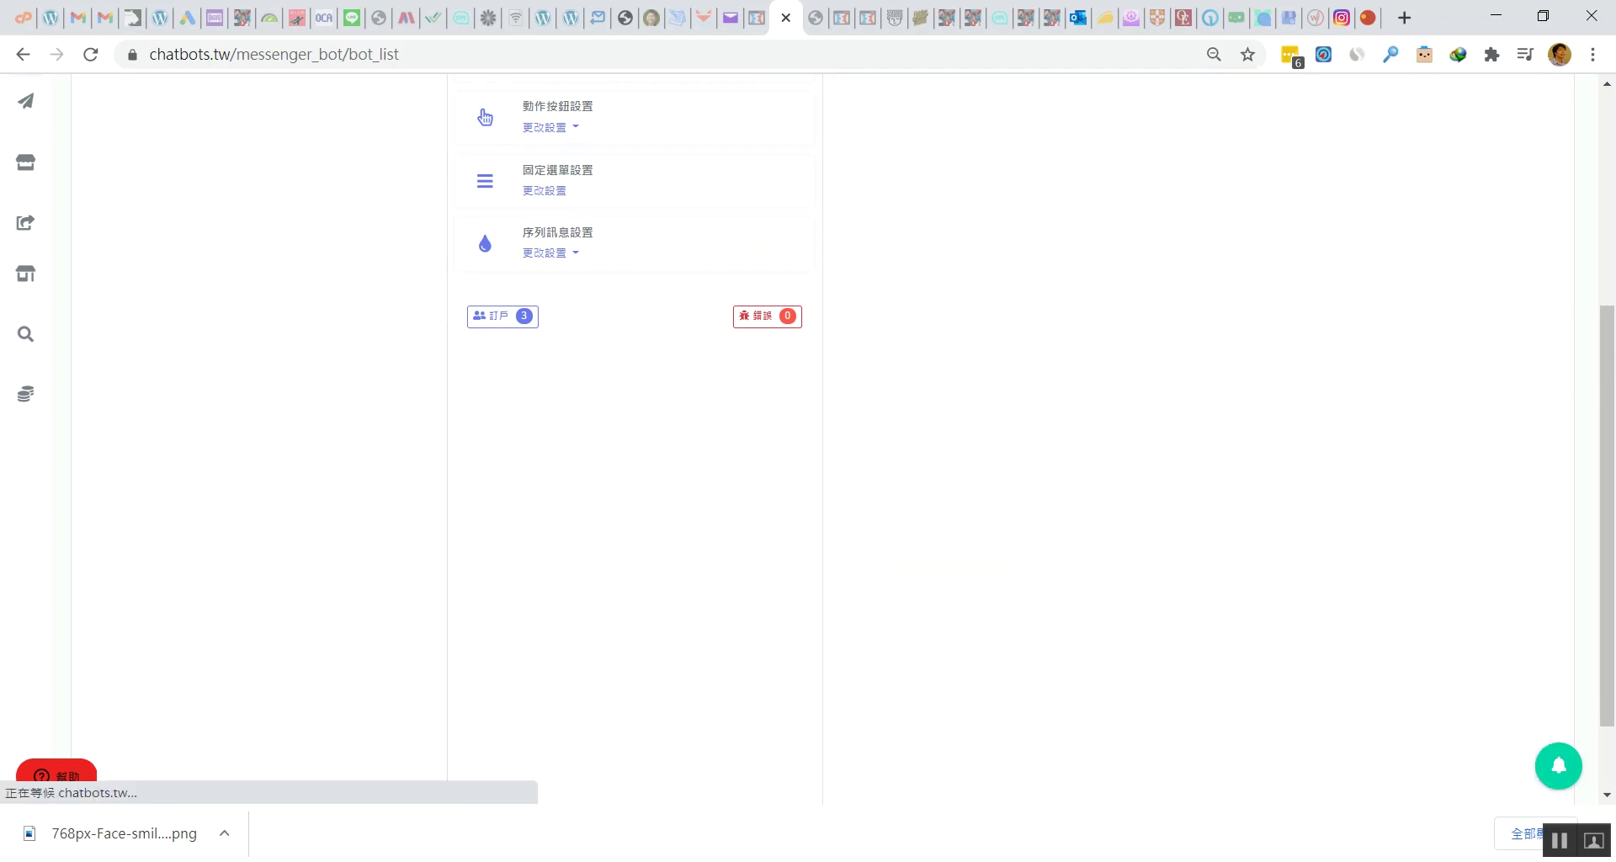
key(ctrl+plus)
key(ctrl+plus)
key(ctrl+plus)
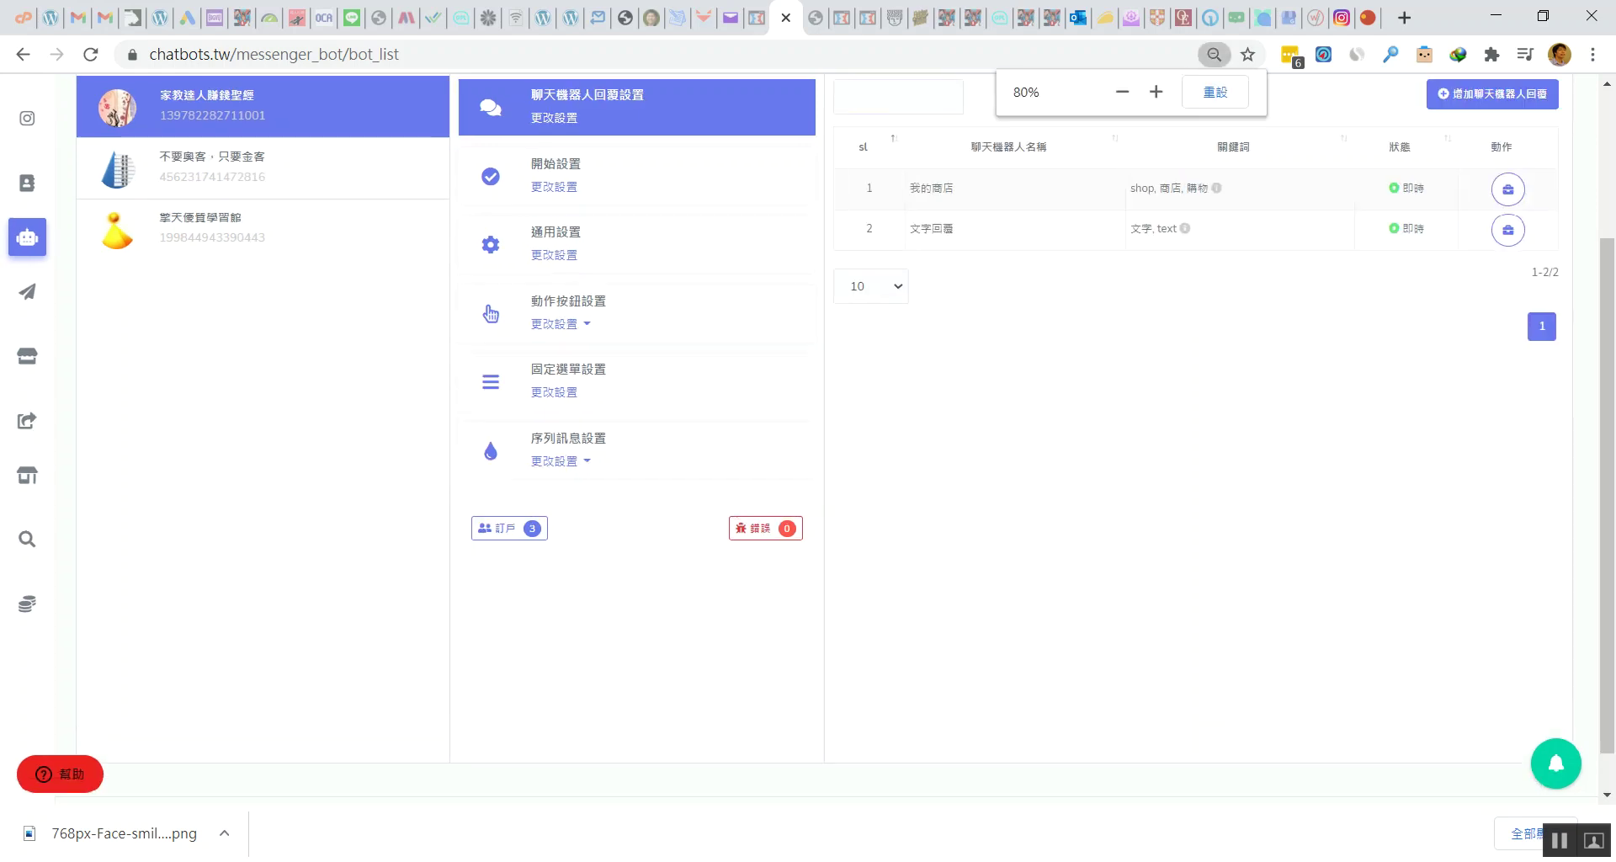
scroll(808, 421, up, 3)
drag(922, 480, 323, 296)
mouse_move(1196, 480)
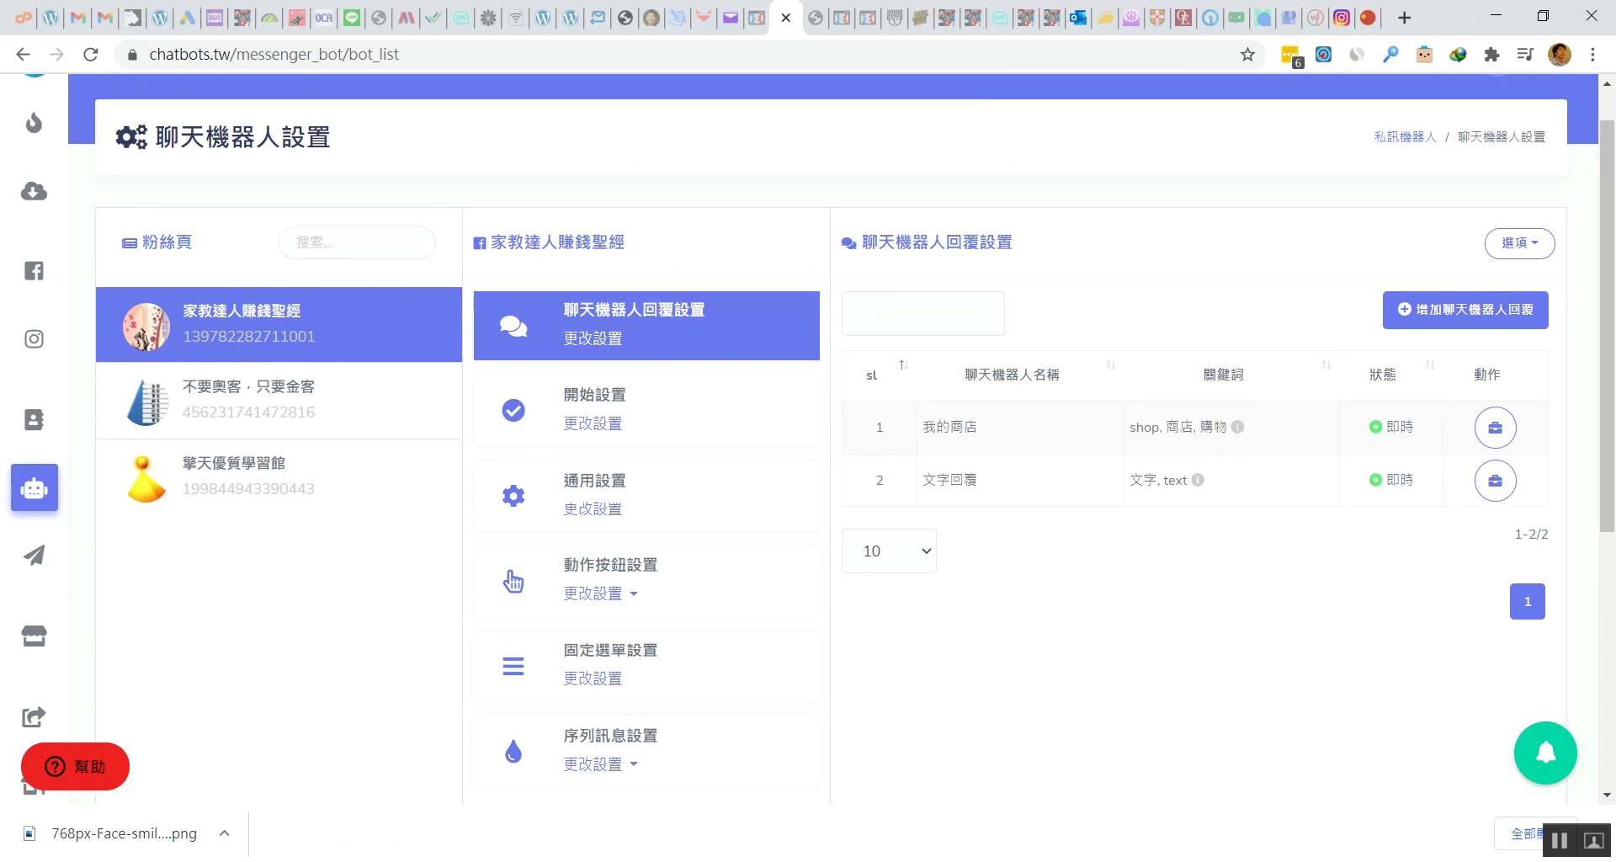
- Open the Facebook fan page 家教達人賺錢聖經 in a new browser tab
click(1403, 18)
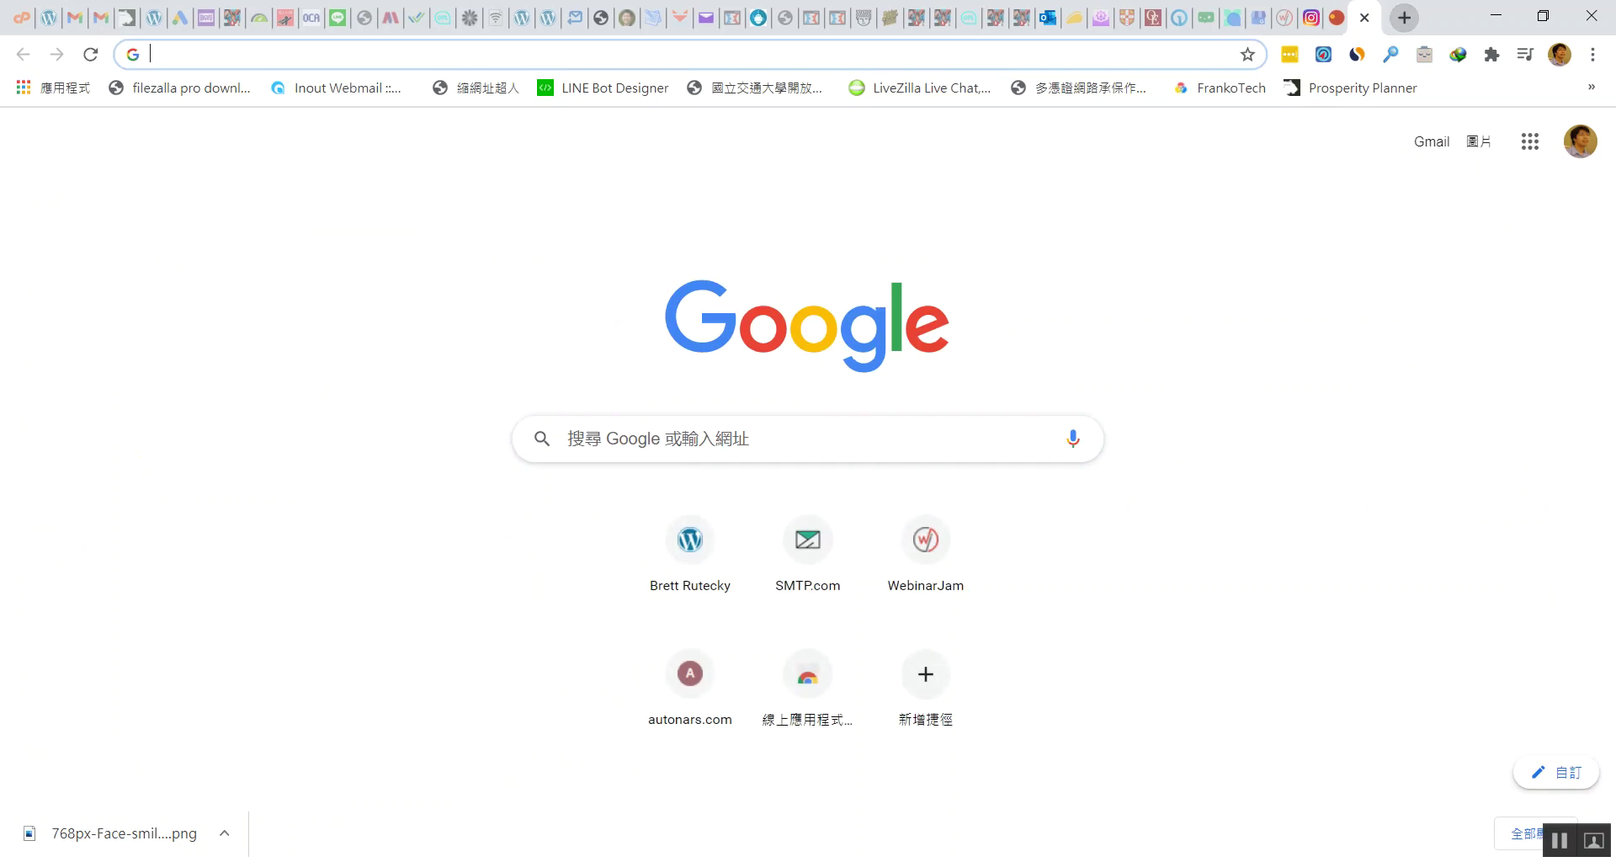
text(f)
key(Return)
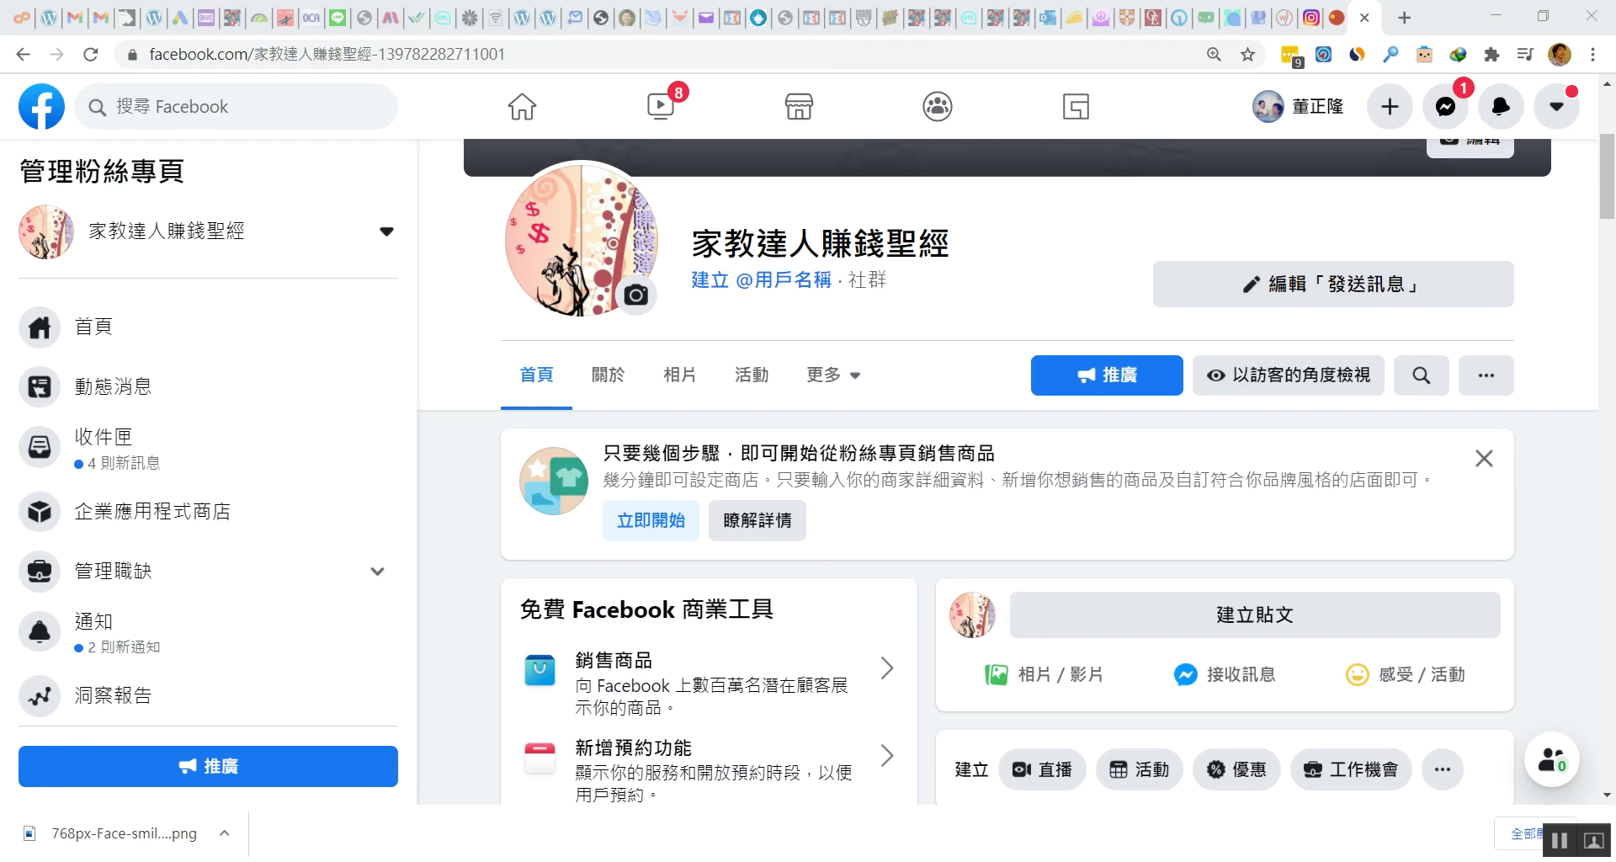
scroll(1007, 472, up, 4)
scroll(1333, 229, down, 5)
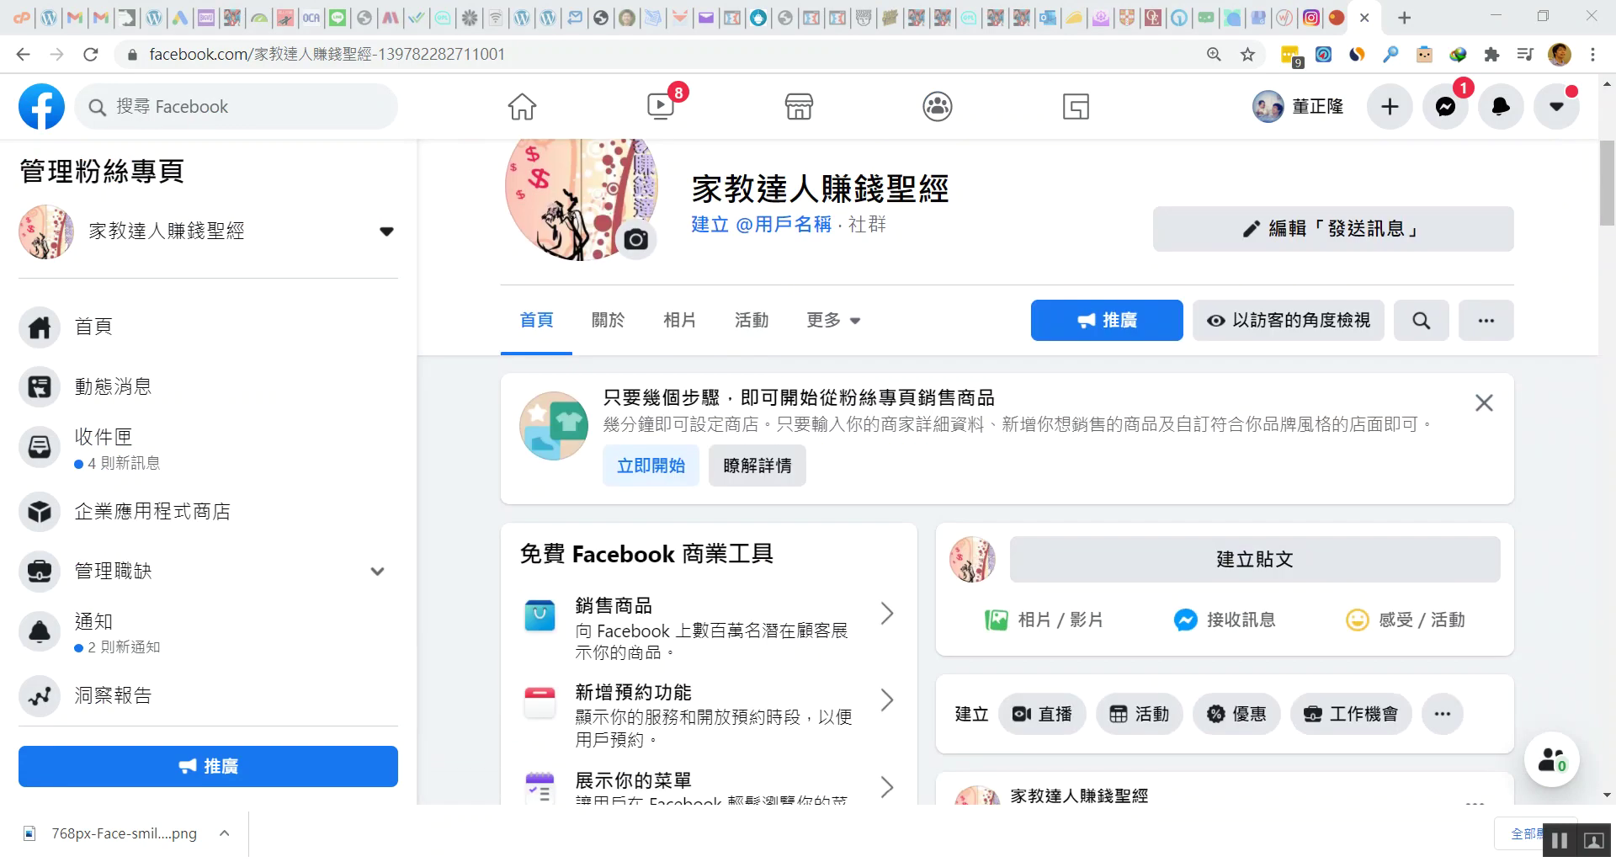
- Dismiss the message button's options and view the fan page from a visitor's perspective
click(1333, 229)
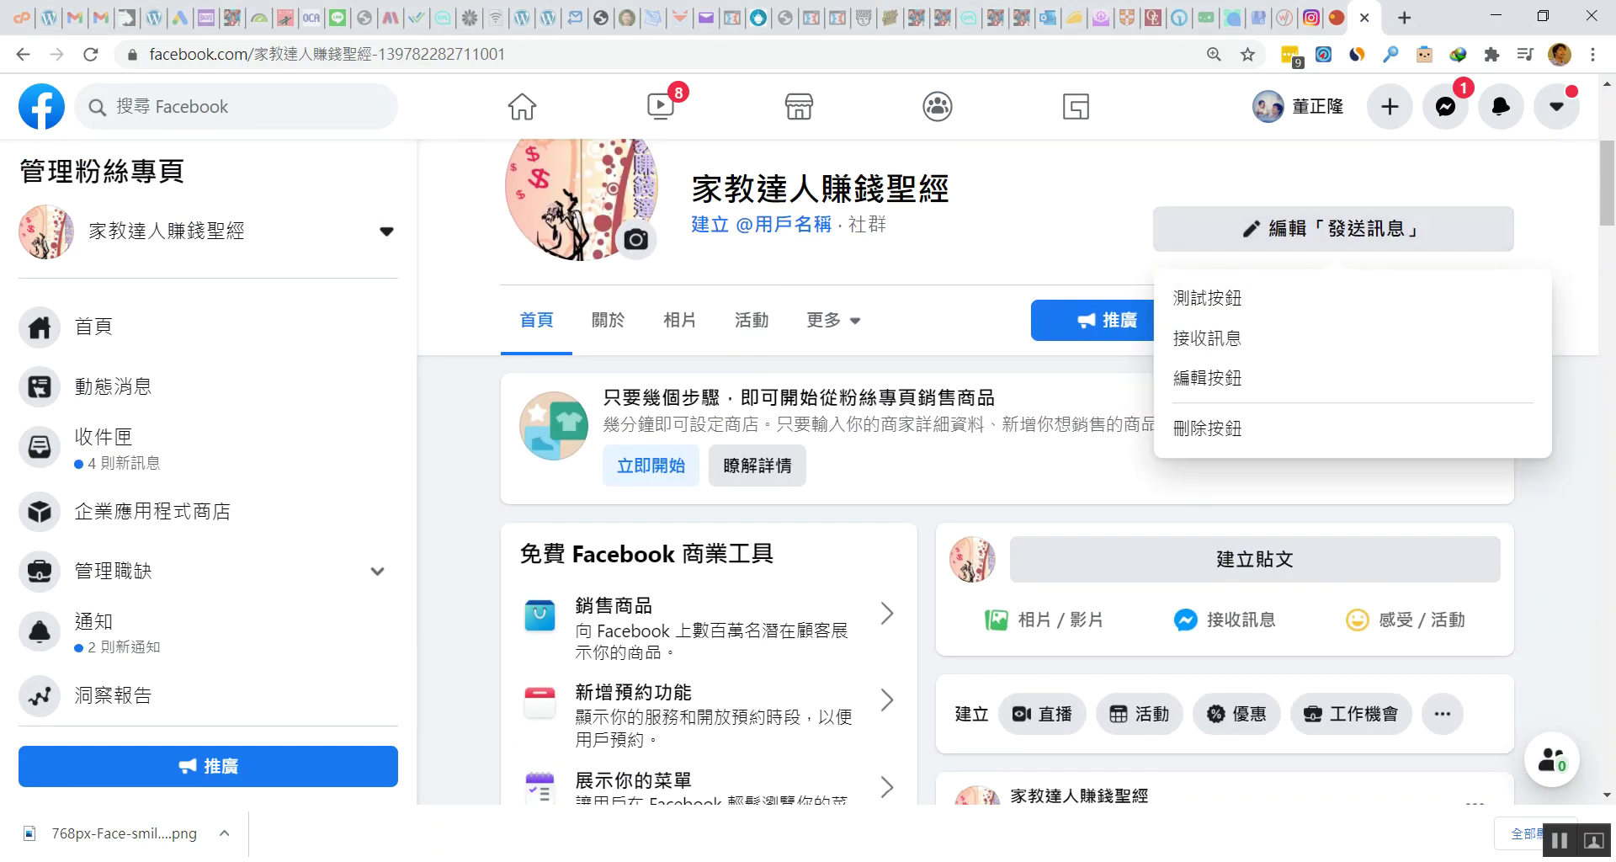
key(Escape)
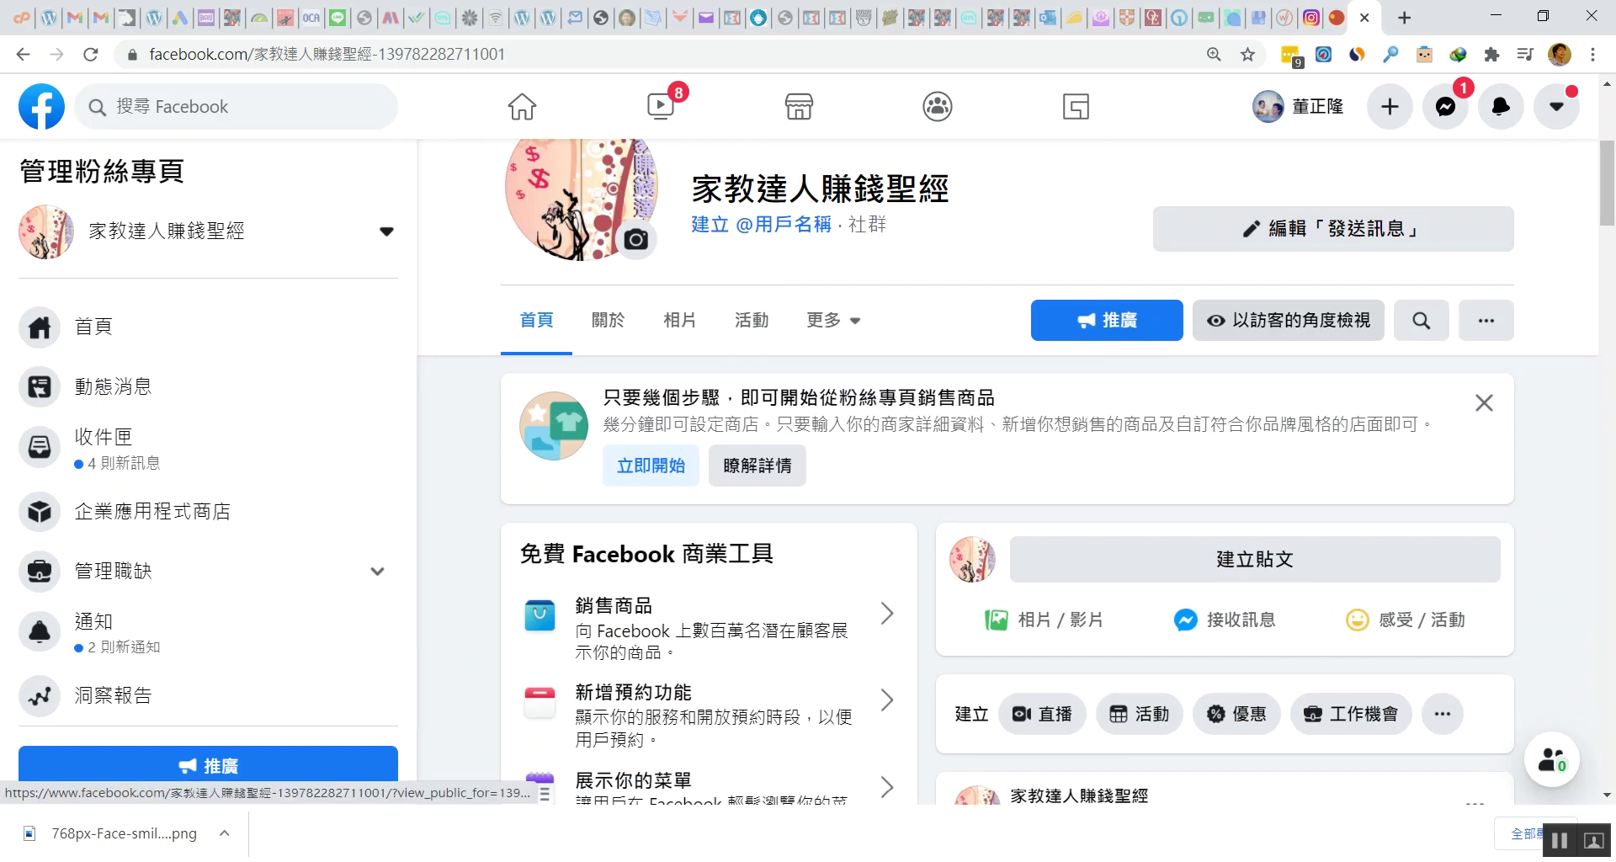
click(1288, 319)
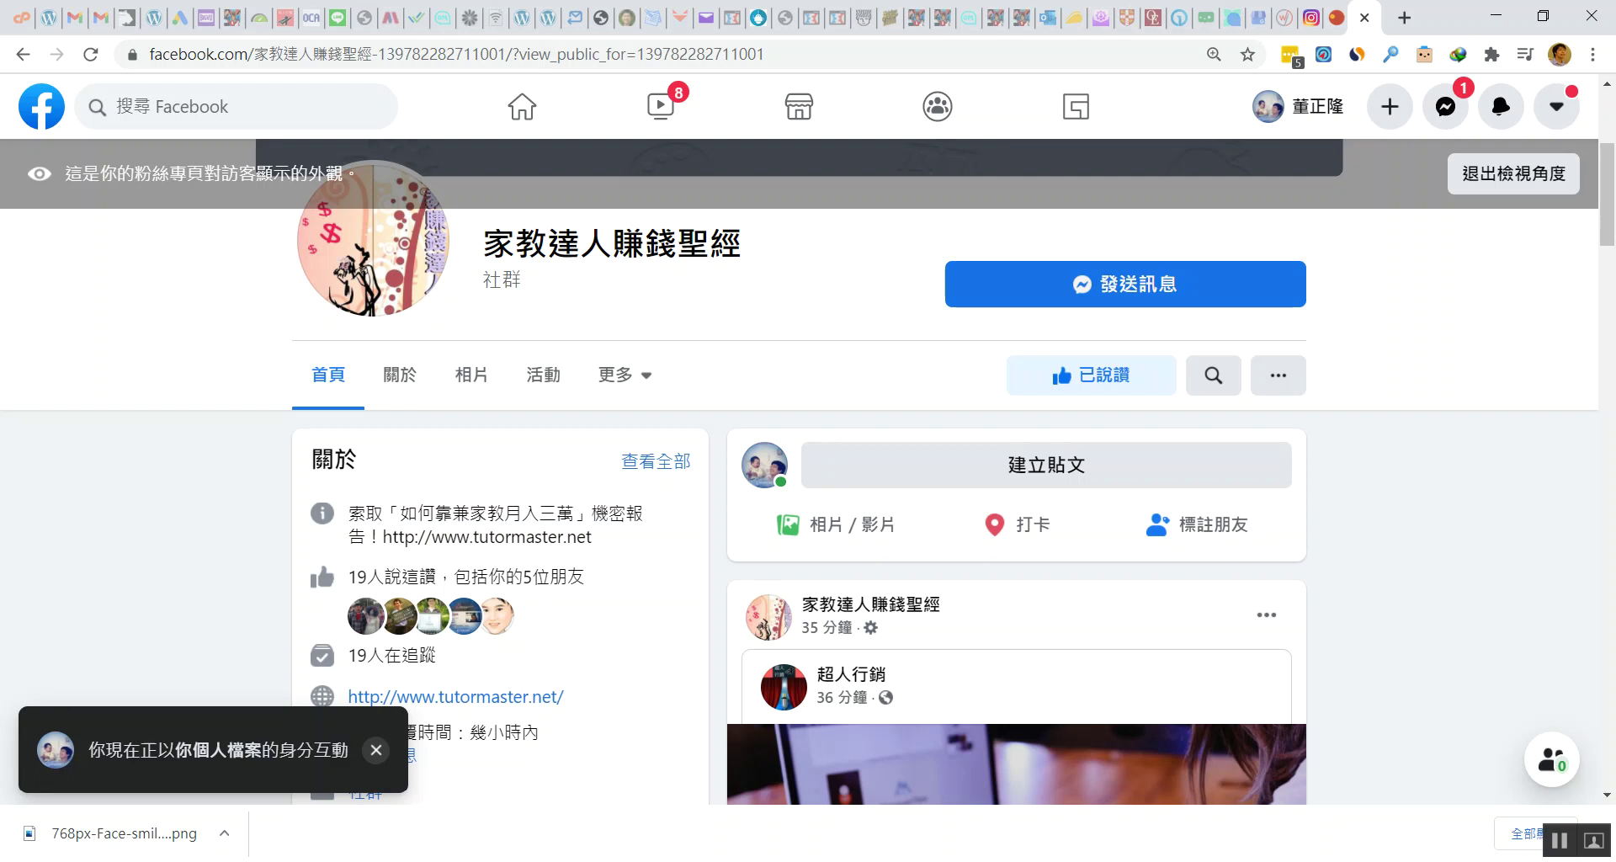
- Open a Messenger chat with the fan page, send the keyword 文字 and check the chatbot's text reply
click(1125, 283)
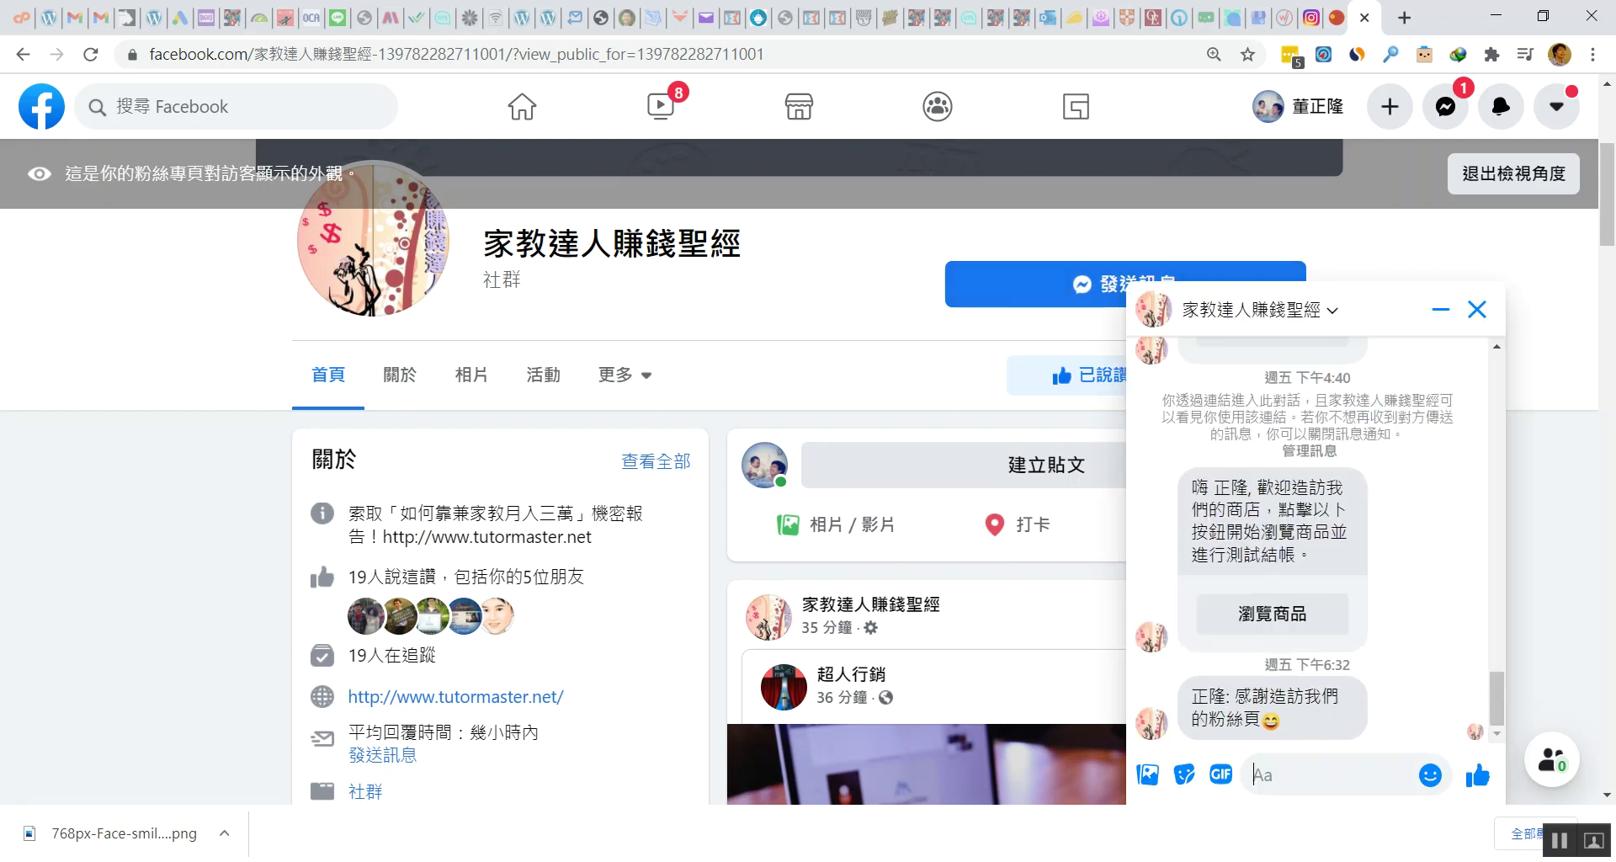
text(文字)
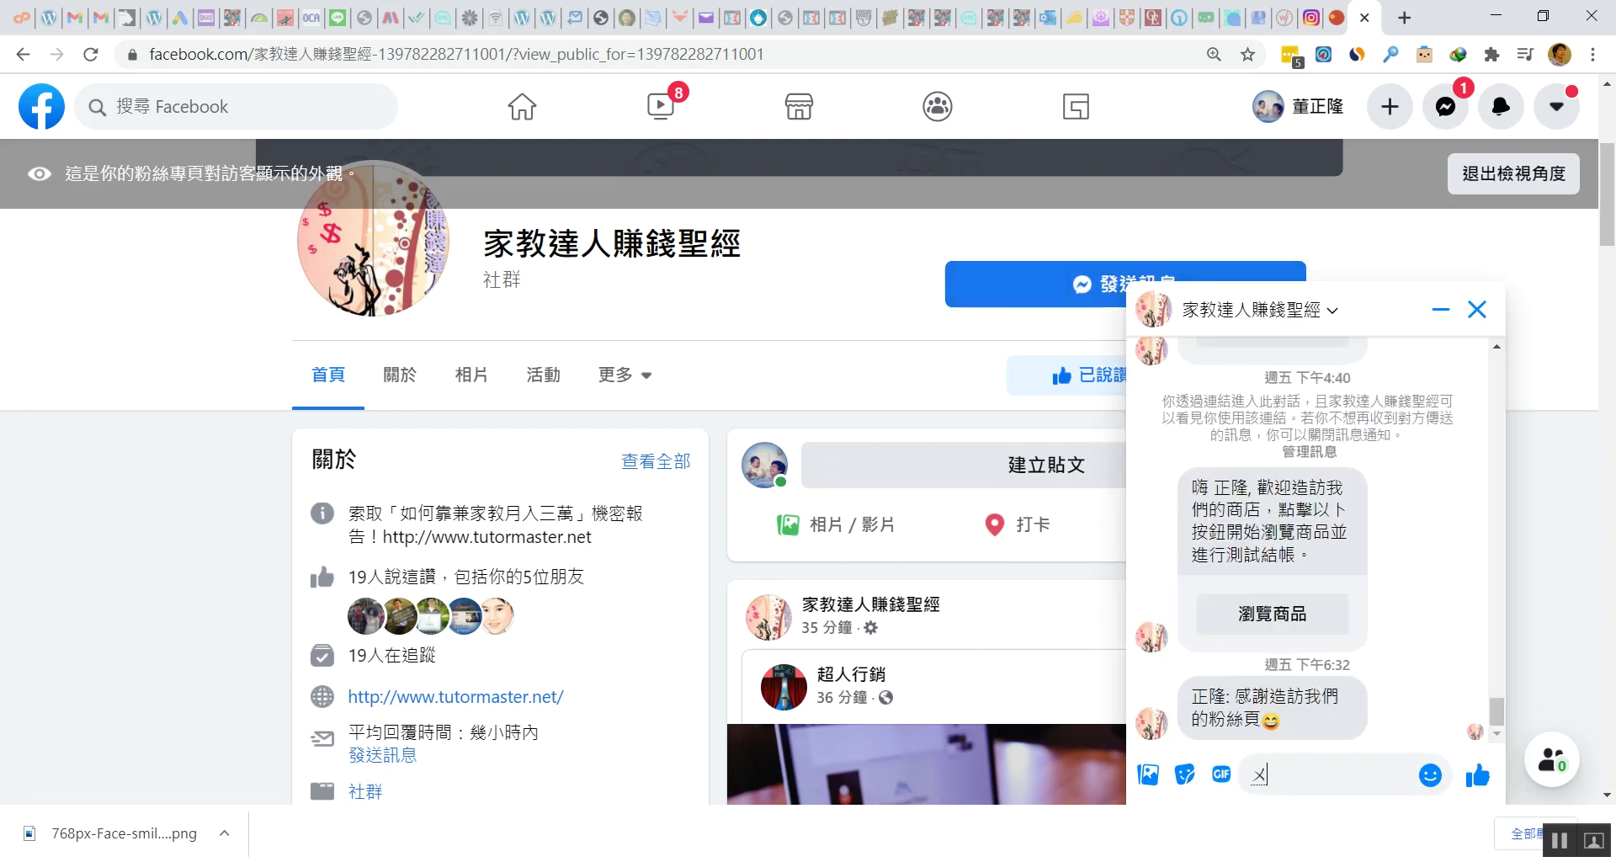
key(Return)
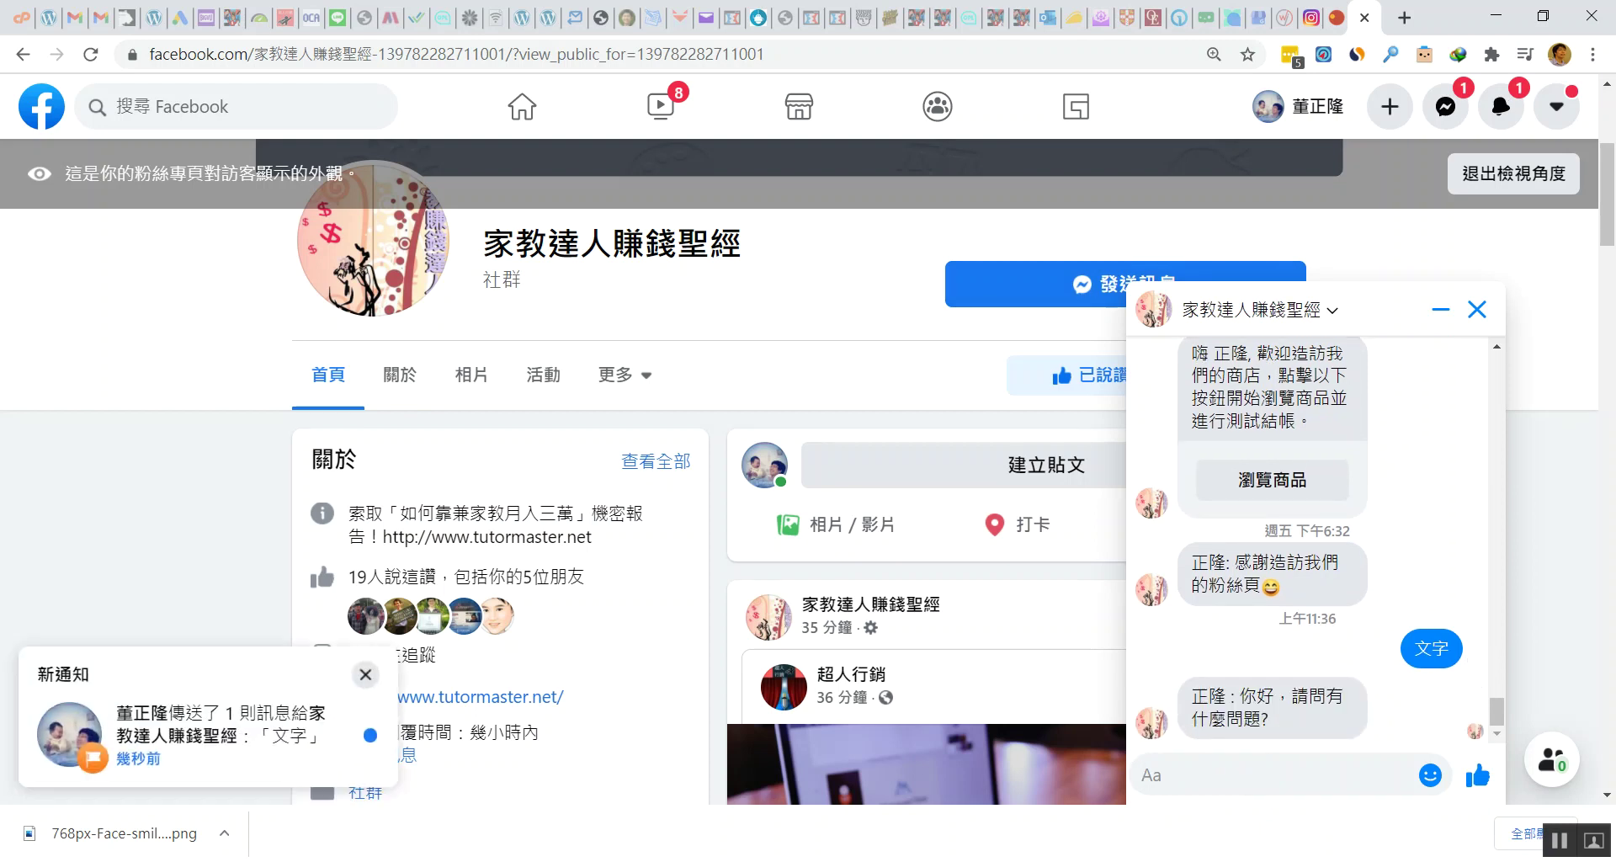
drag(1191, 696, 1229, 682)
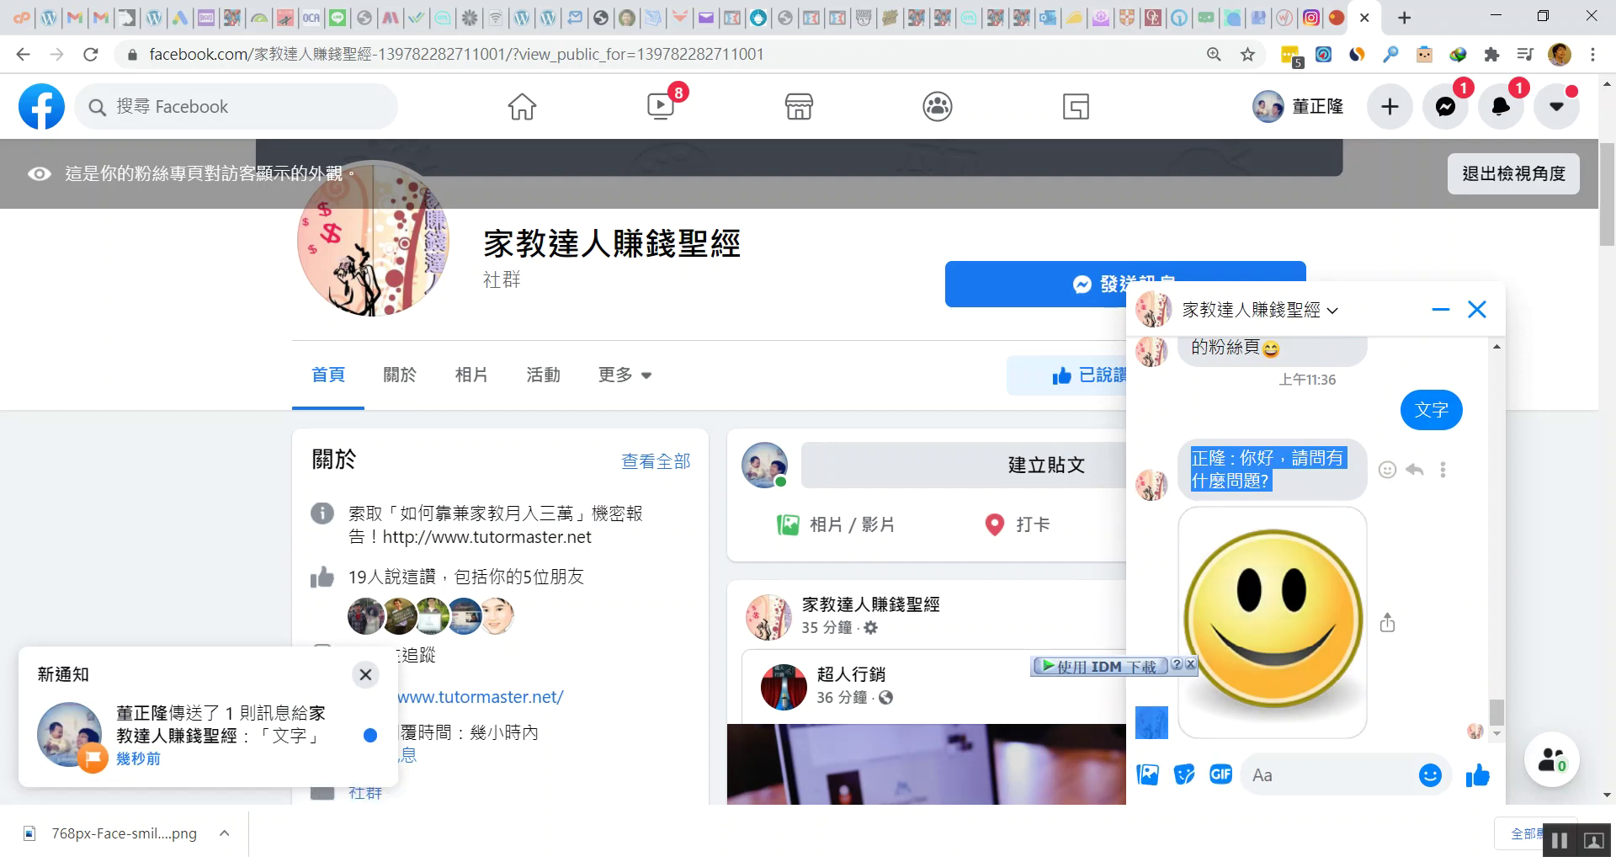
- Send the second keyword, text, in the fan page chat to test the chatbot's reply
click(1229, 682)
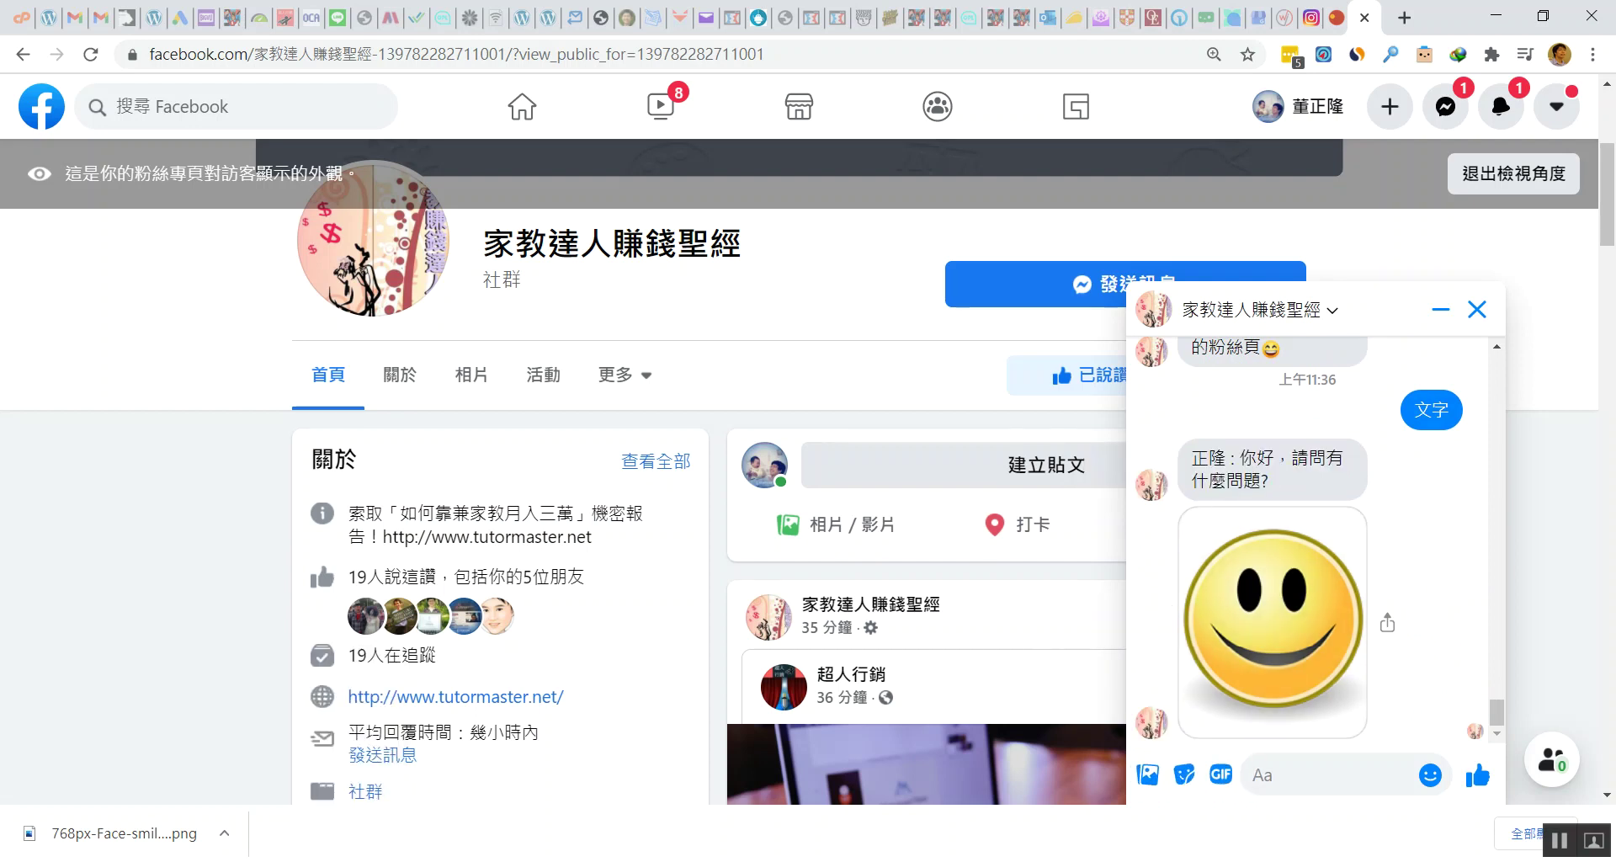
text(text)
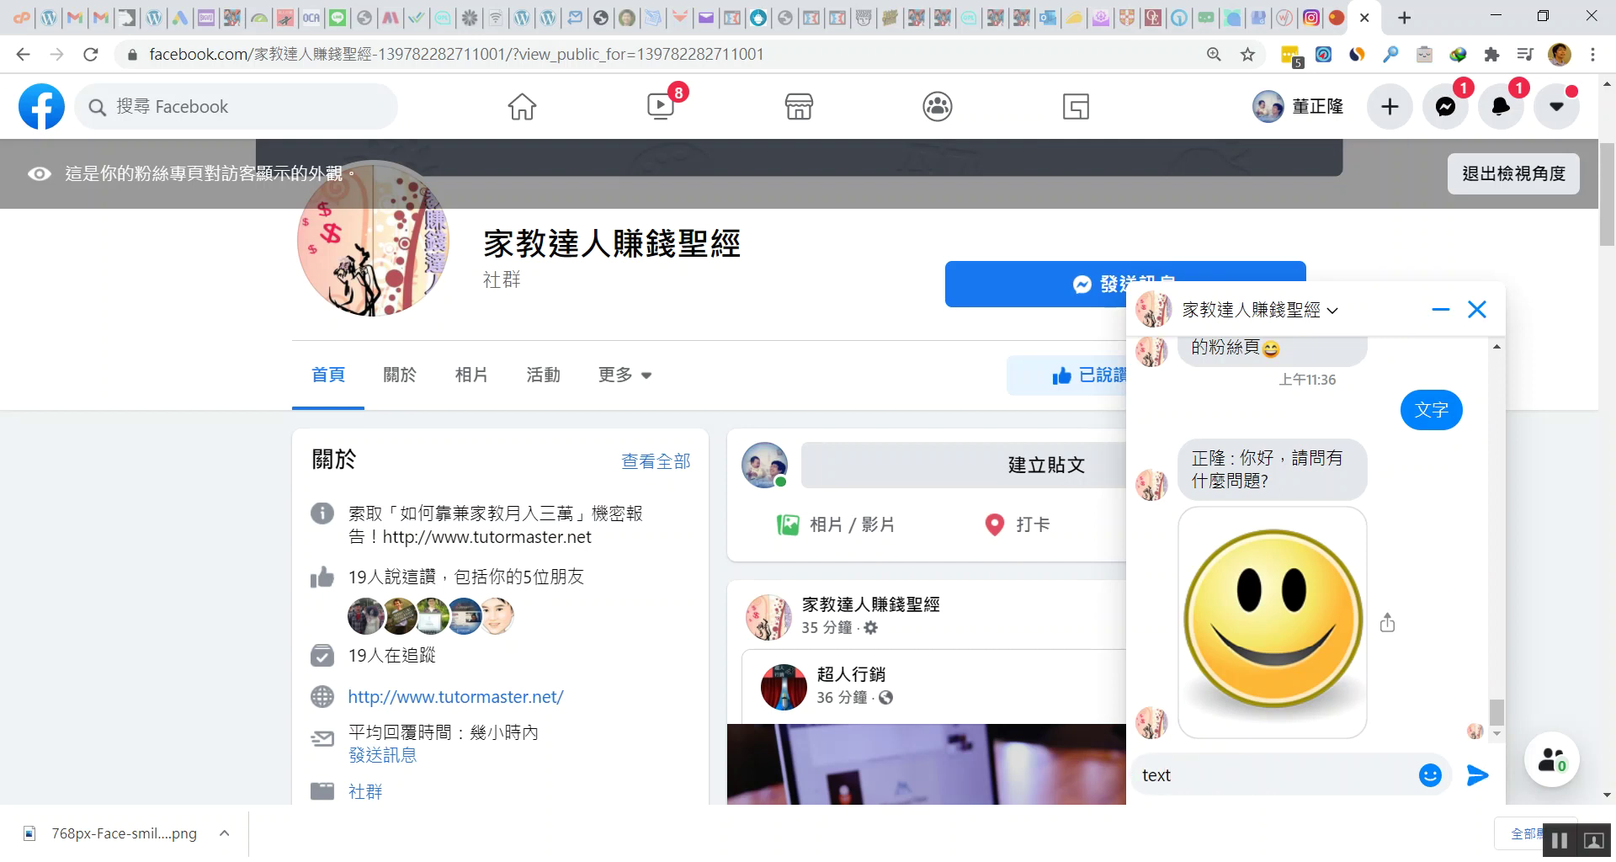
key(Return)
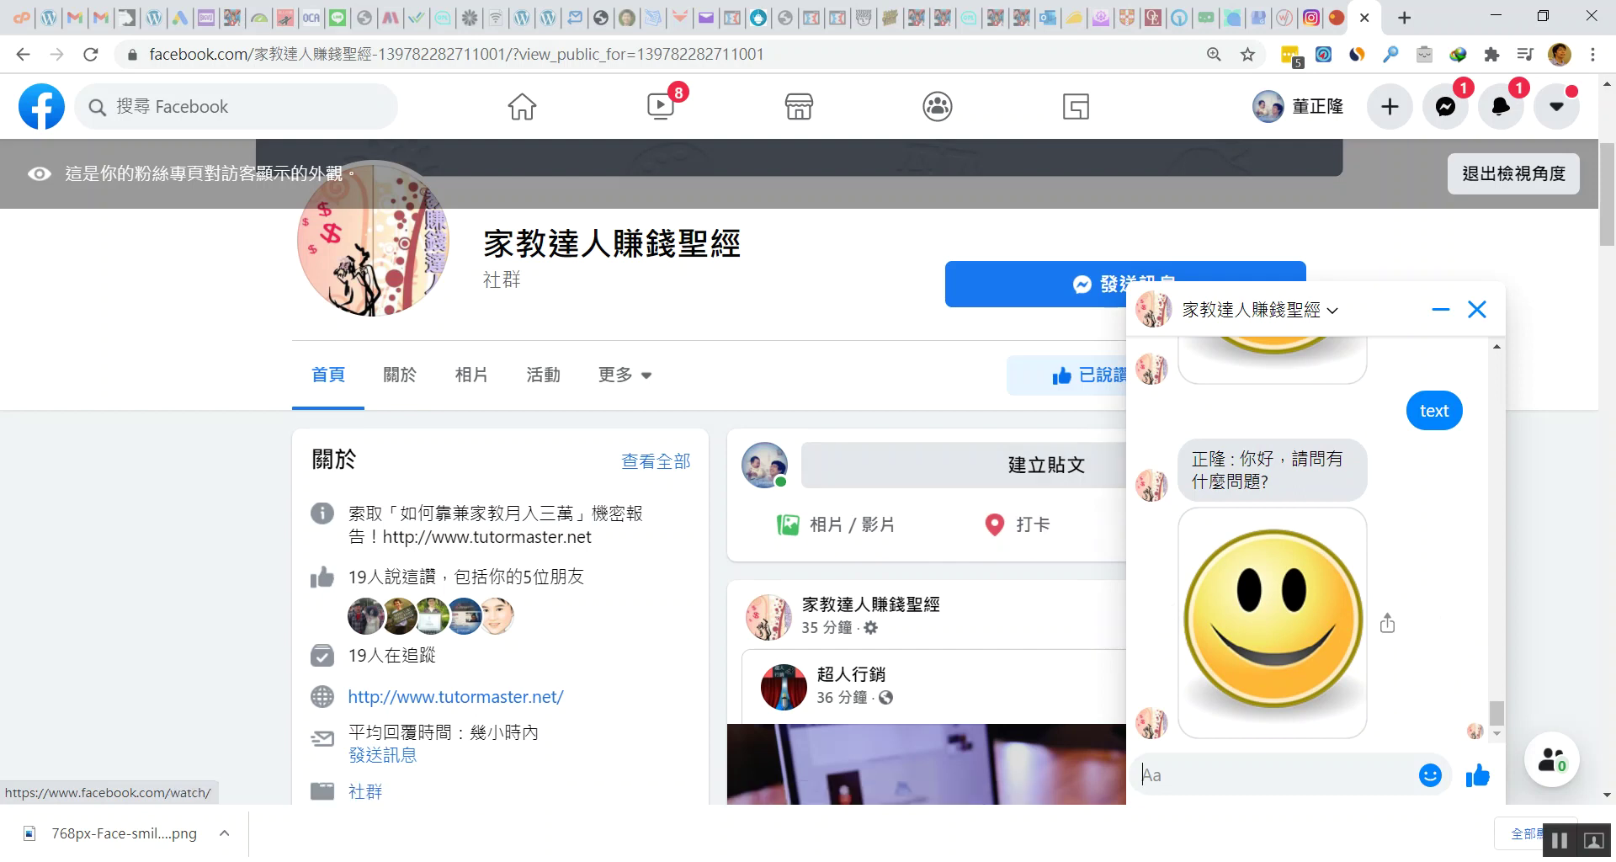
- Switch to the chatbots.tw settings and open the 文字回覆 chatbot reply for editing
click(752, 18)
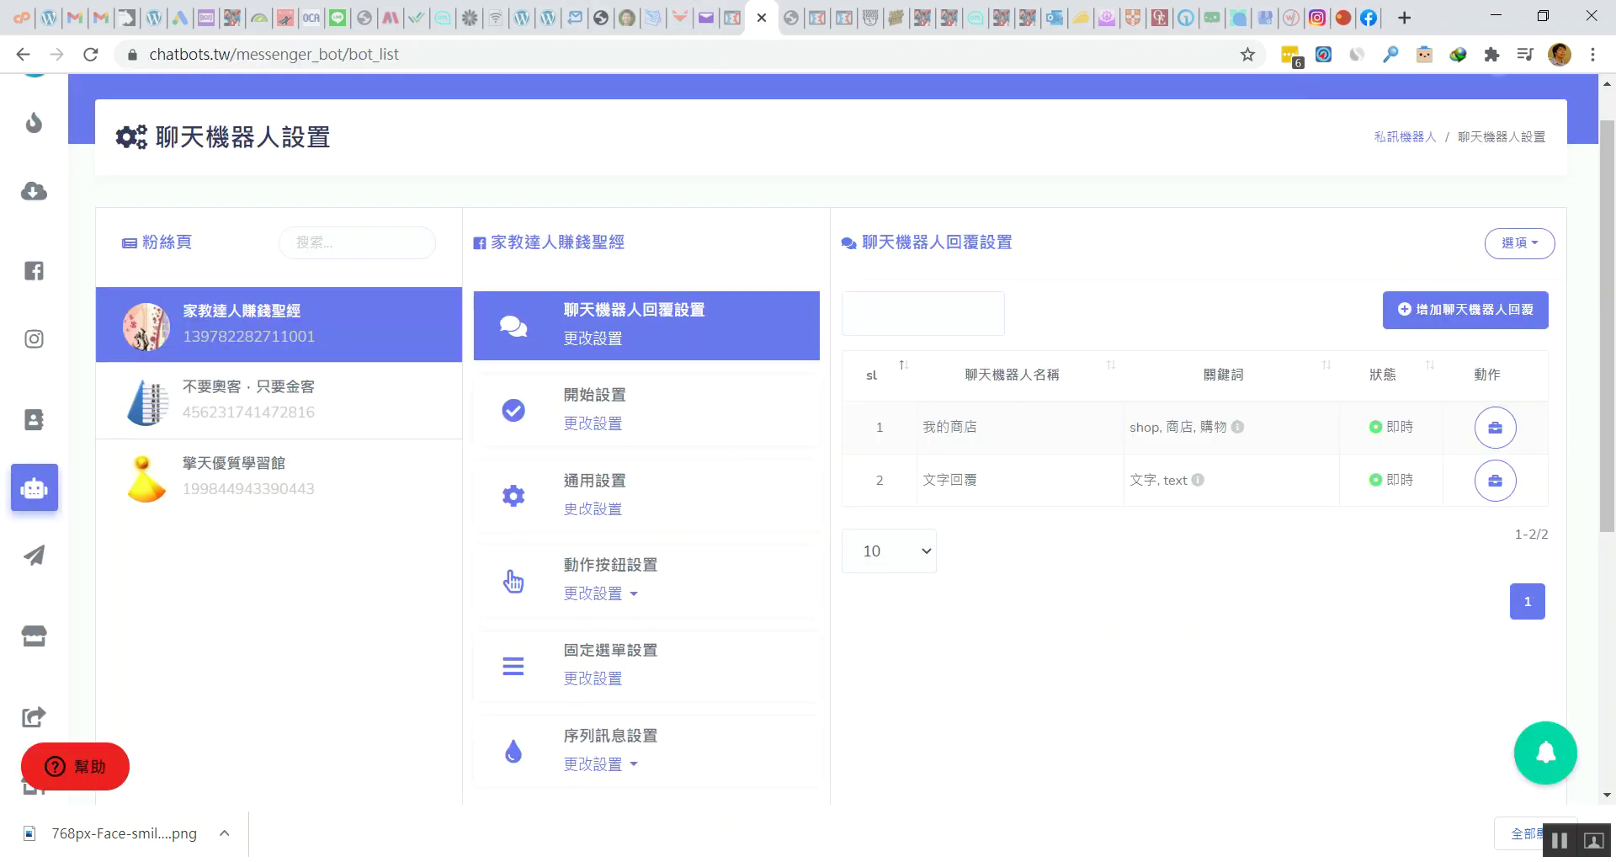
click(1495, 480)
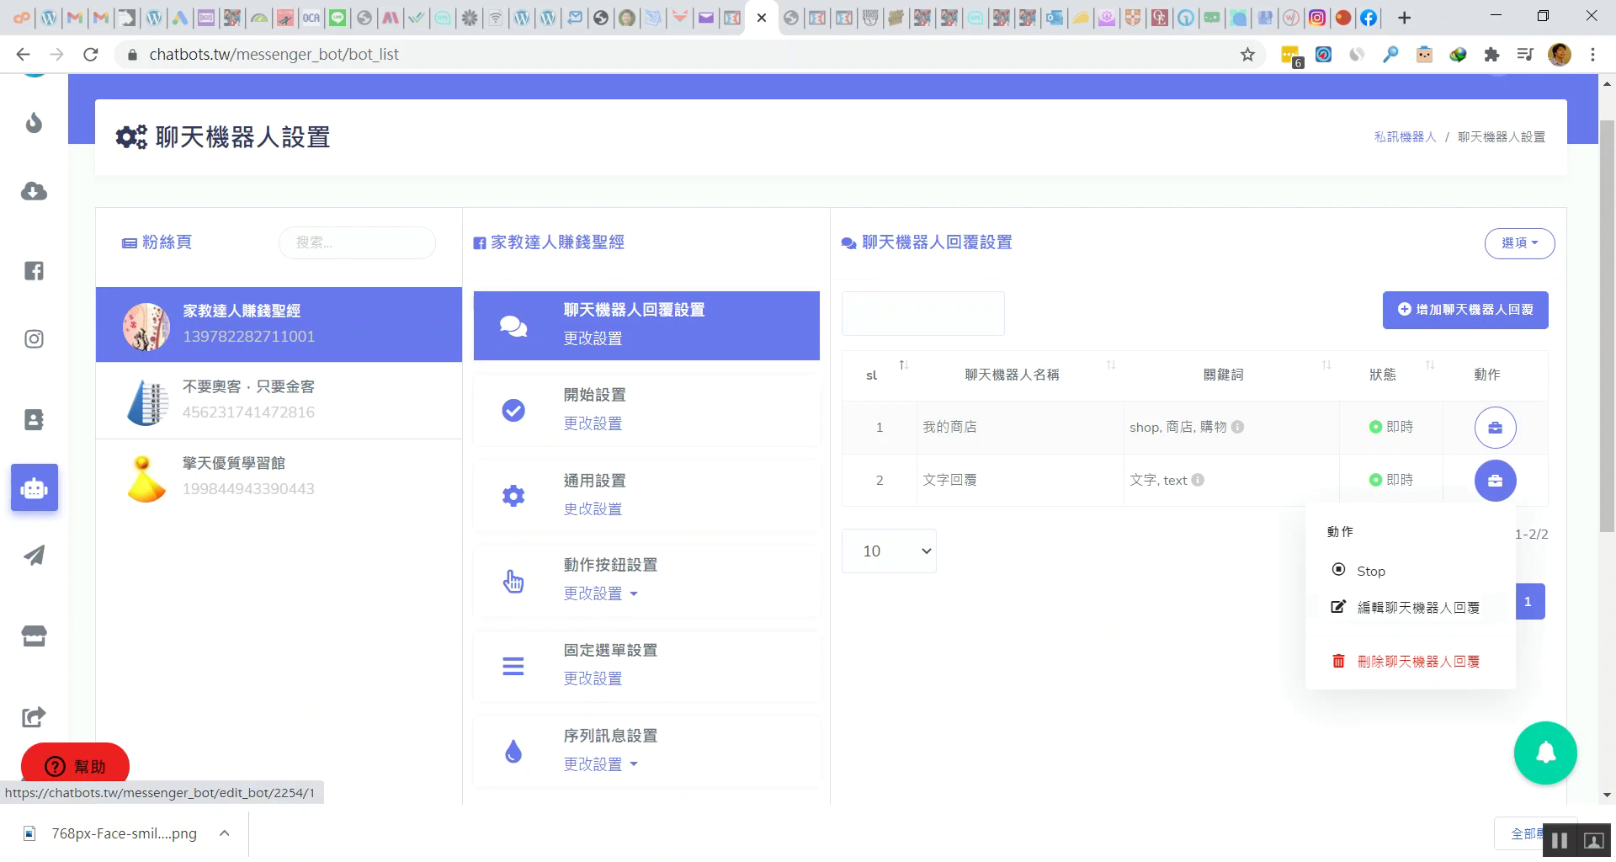
click(1418, 607)
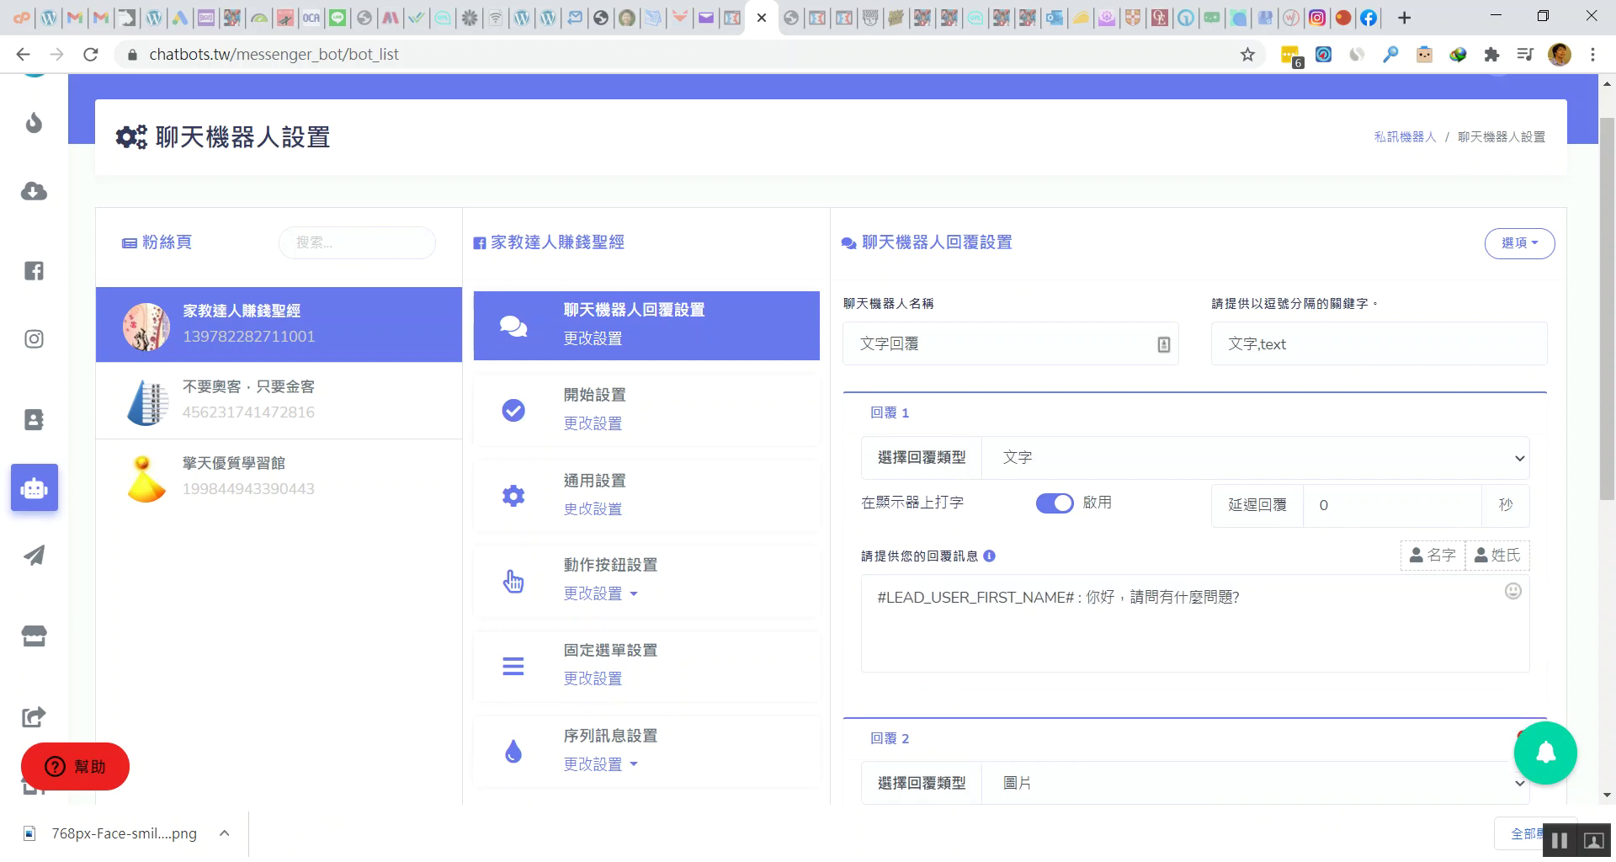
- Compare the replies in the Facebook chat with the reply form and return to the chatbots.tw settings
click(1368, 17)
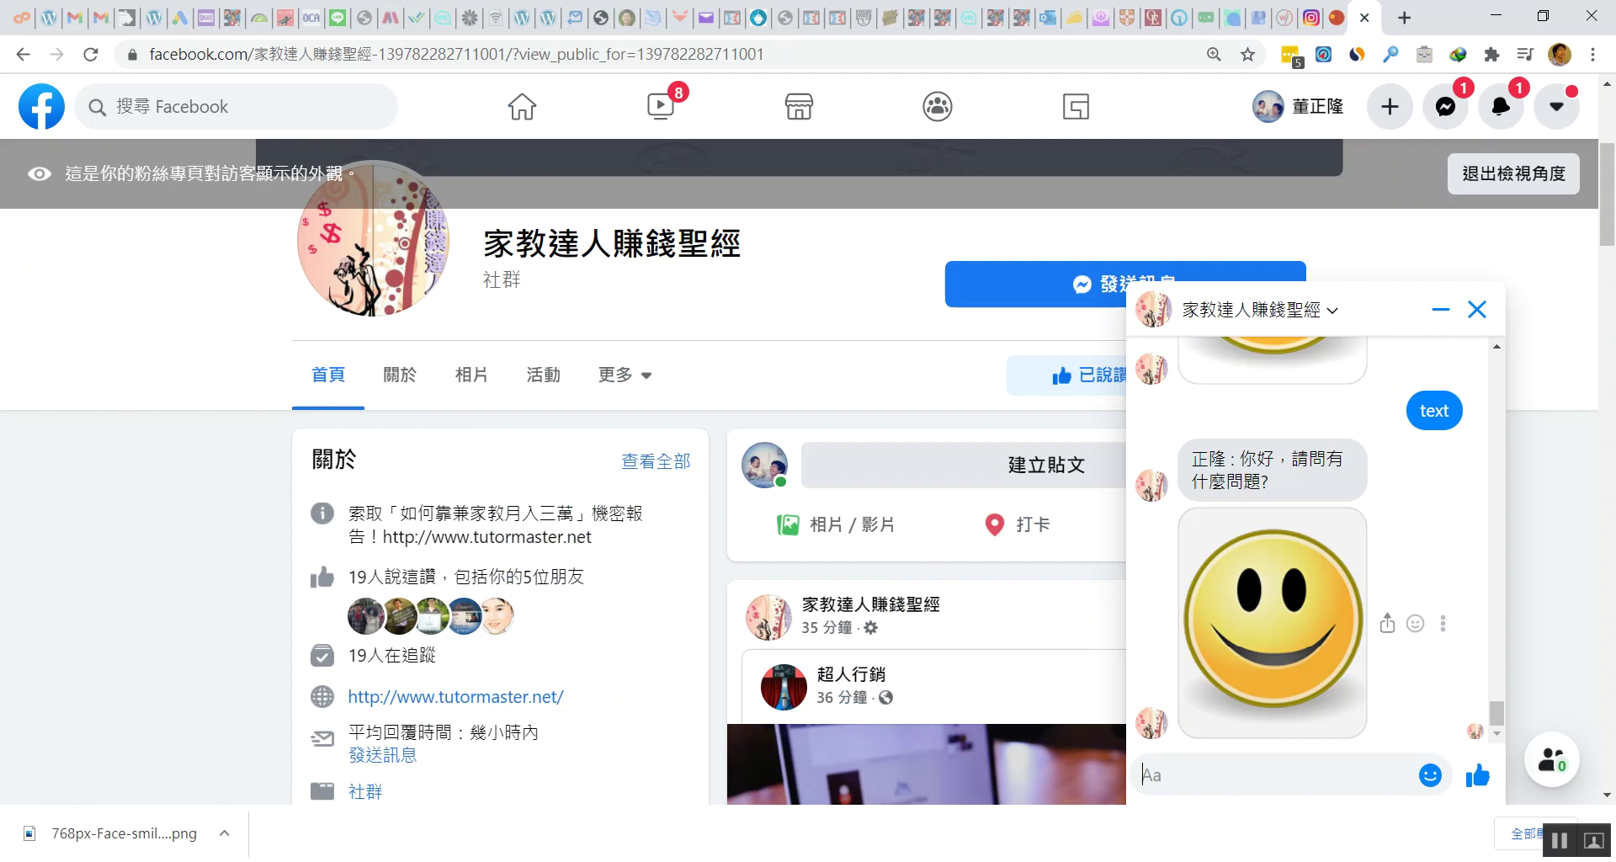
scroll(1288, 538, up, 1)
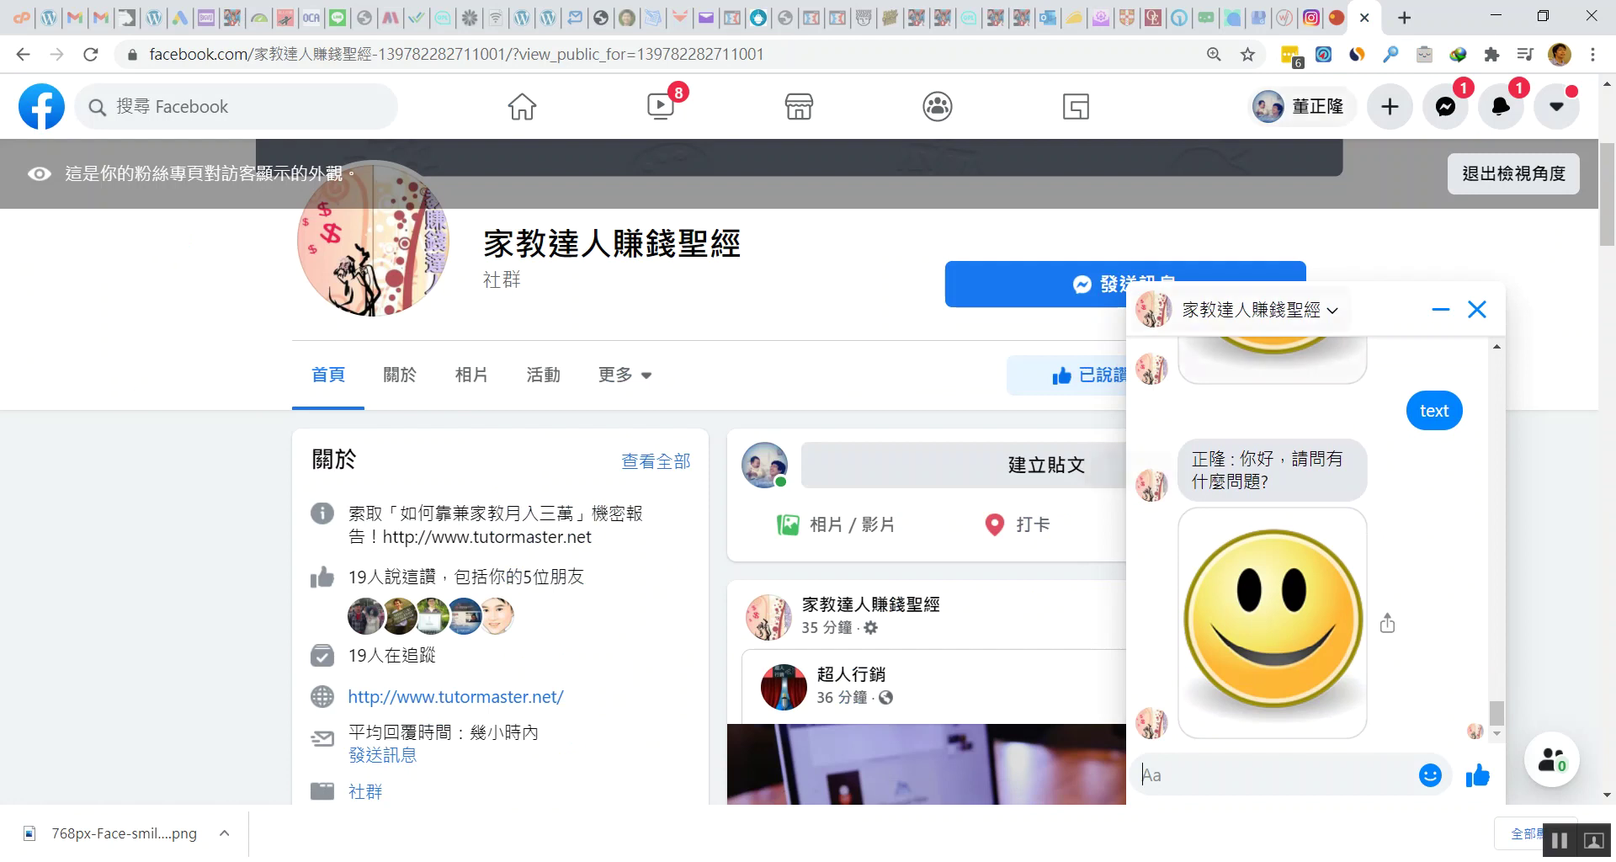
click(759, 17)
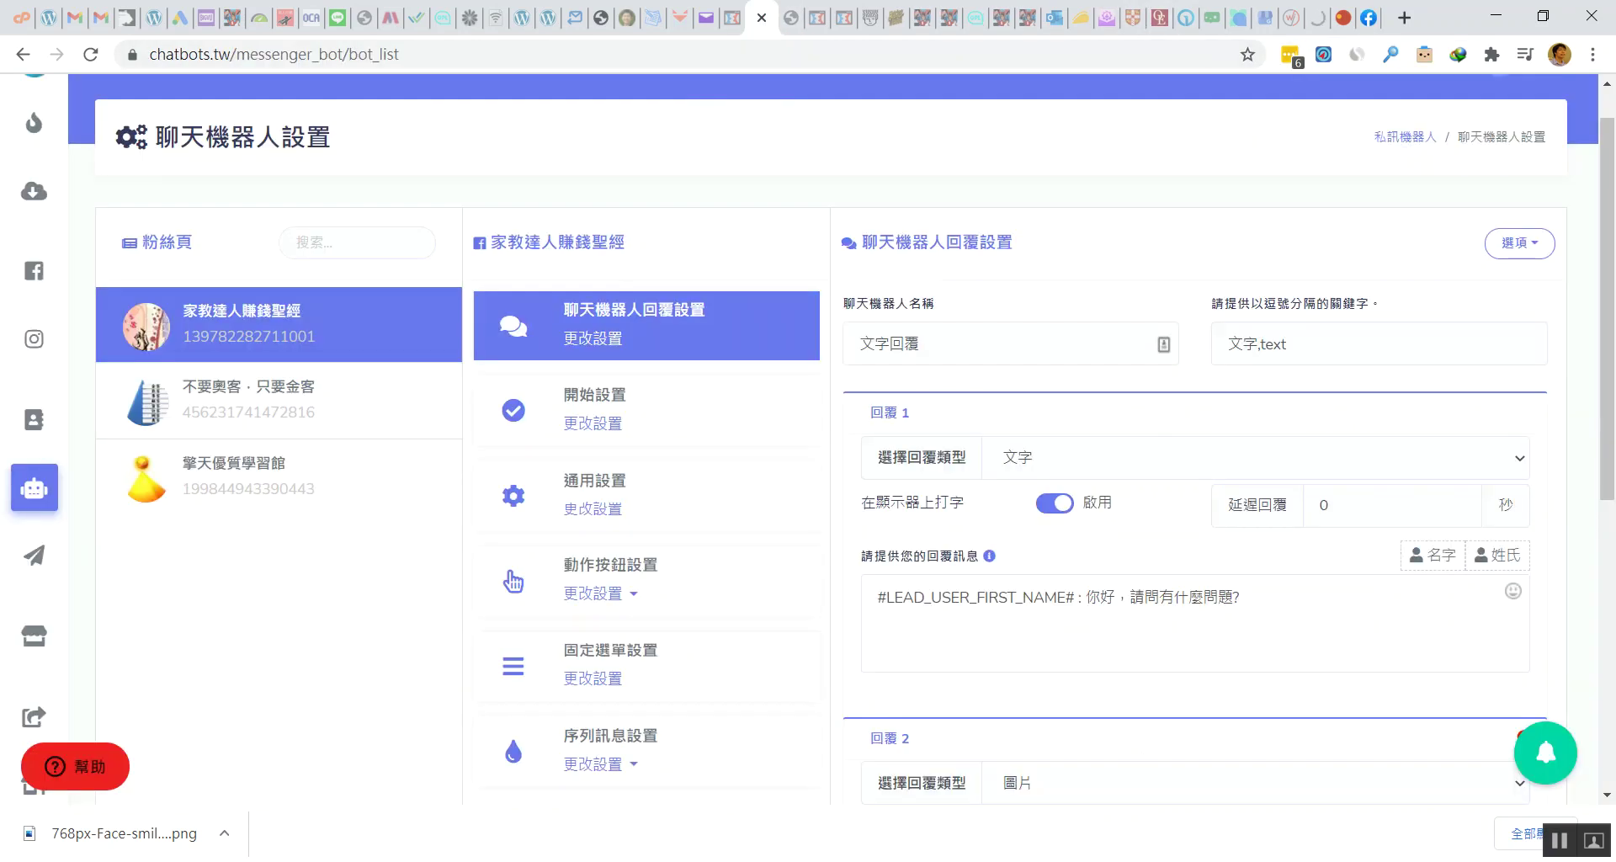
- Try the Audio and 視頻 types for reply 1 to view their upload options
click(1254, 457)
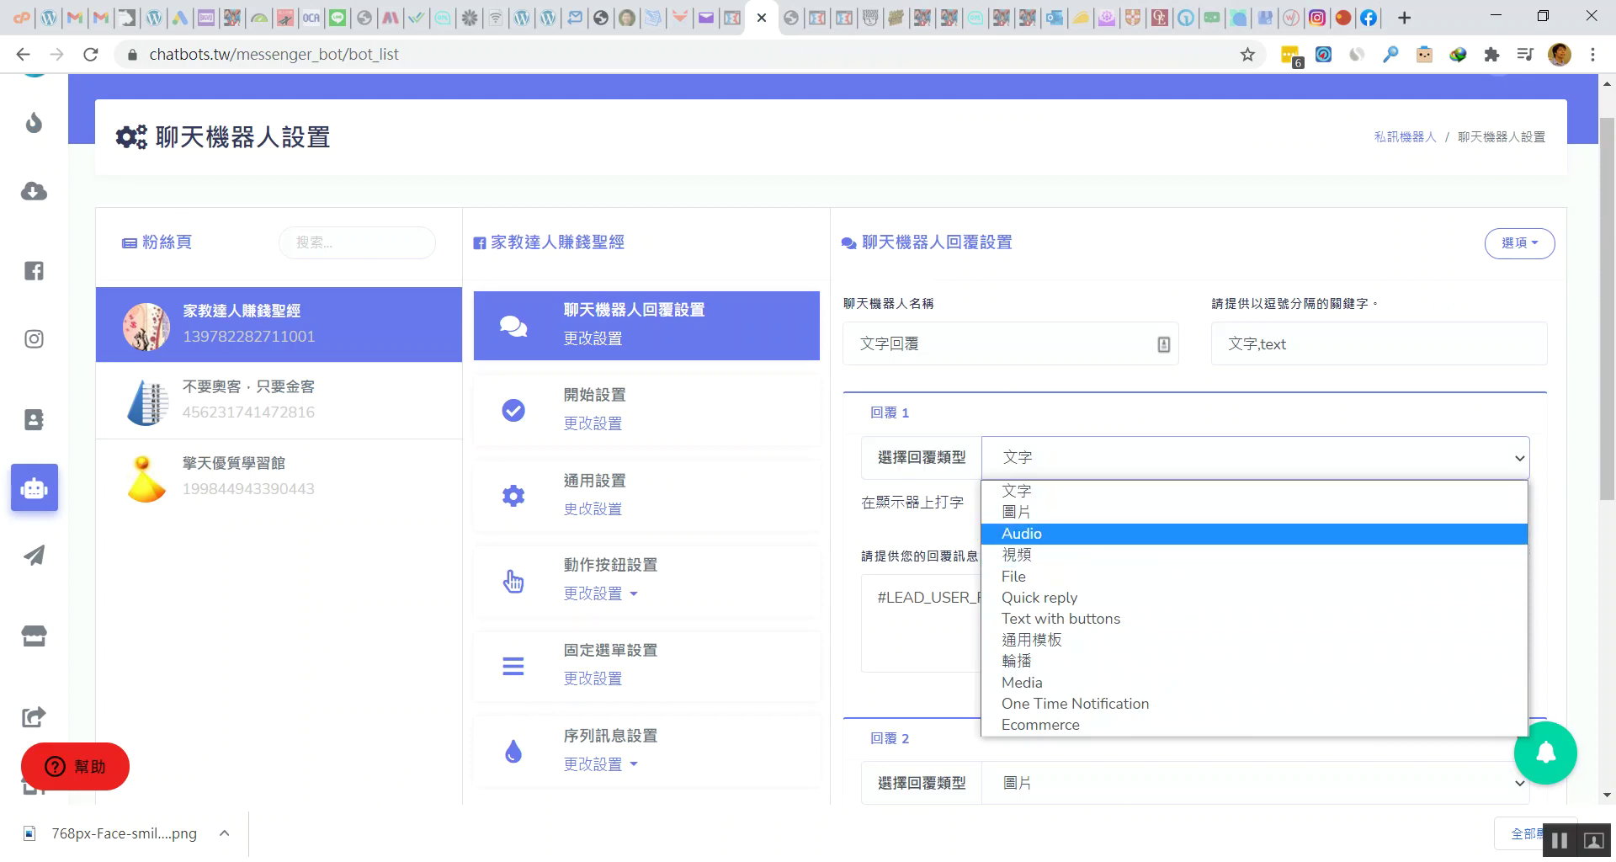
key(Return)
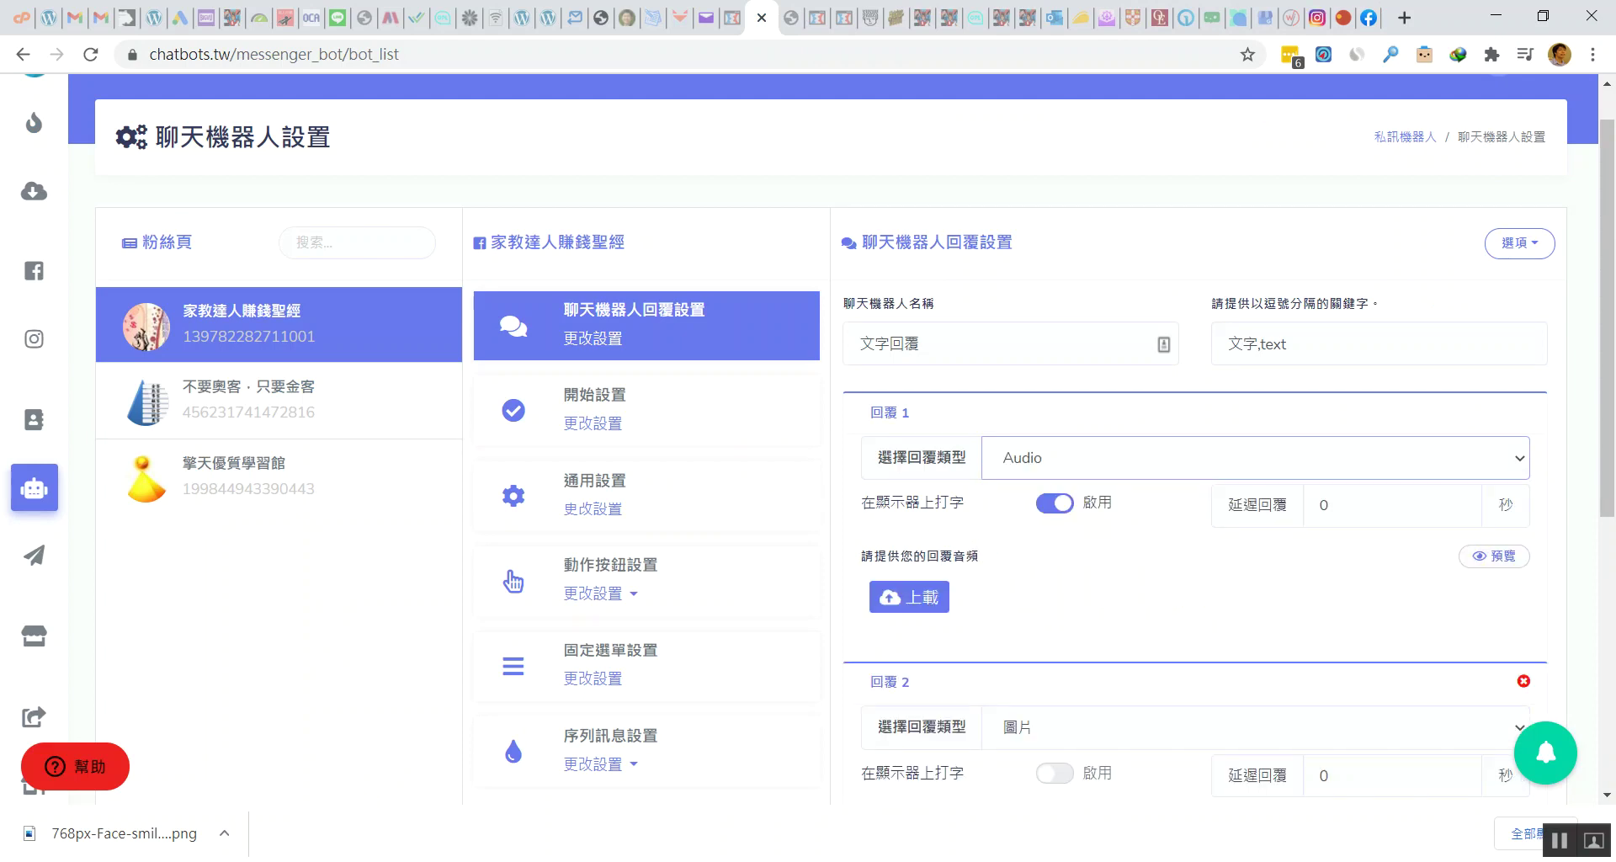
key(alt+Down)
key(Down)
key(Down)
key(Up)
key(Return)
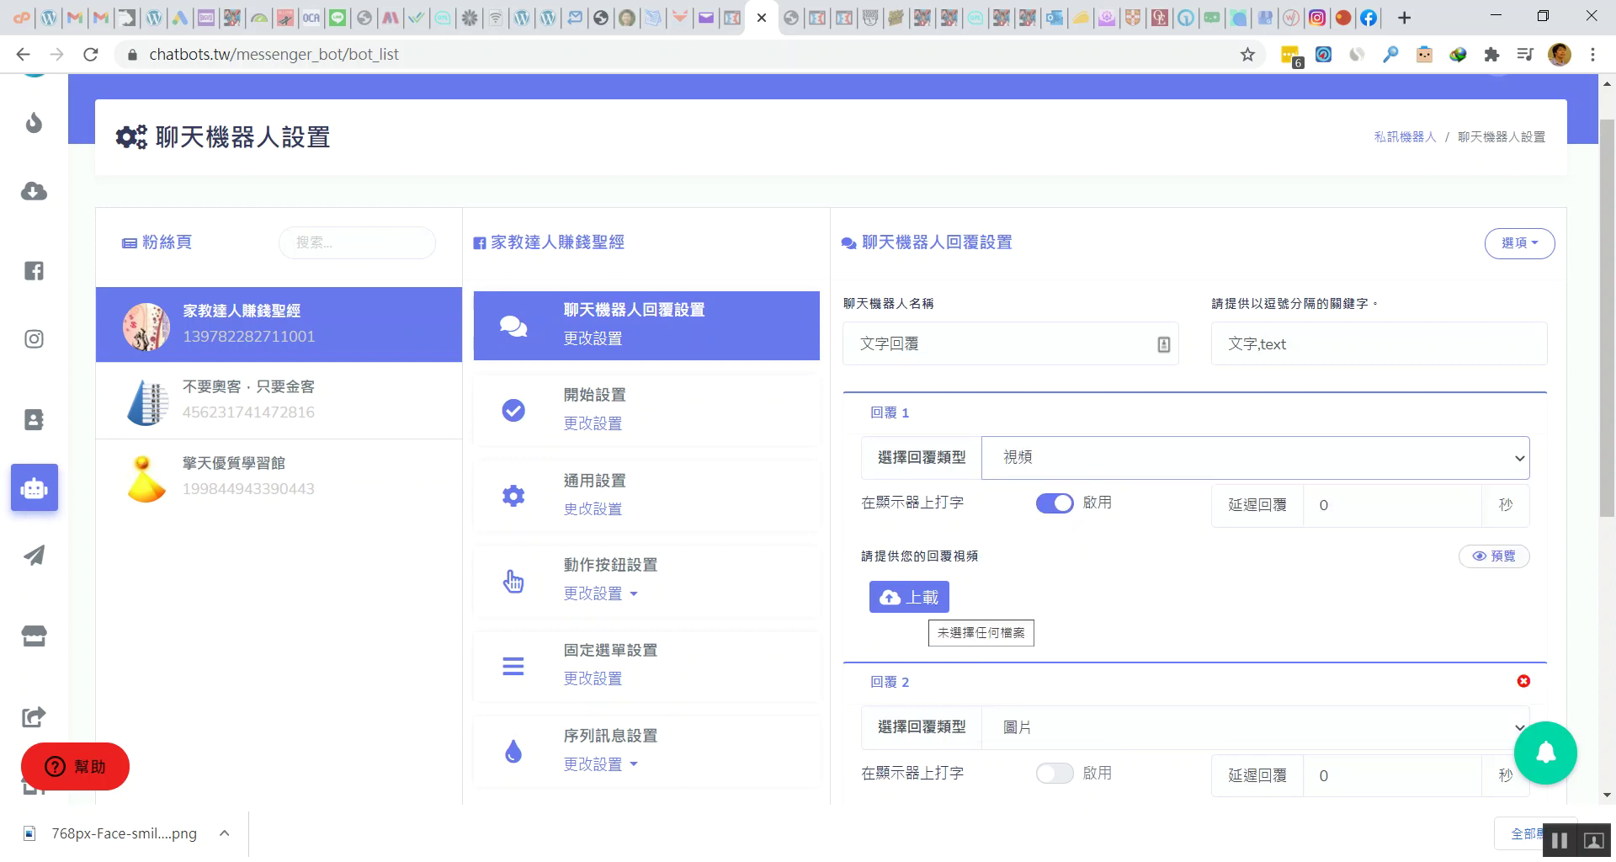
- Set the type of reply 1 to 圖片
key(alt+Down)
key(Up)
key(Up)
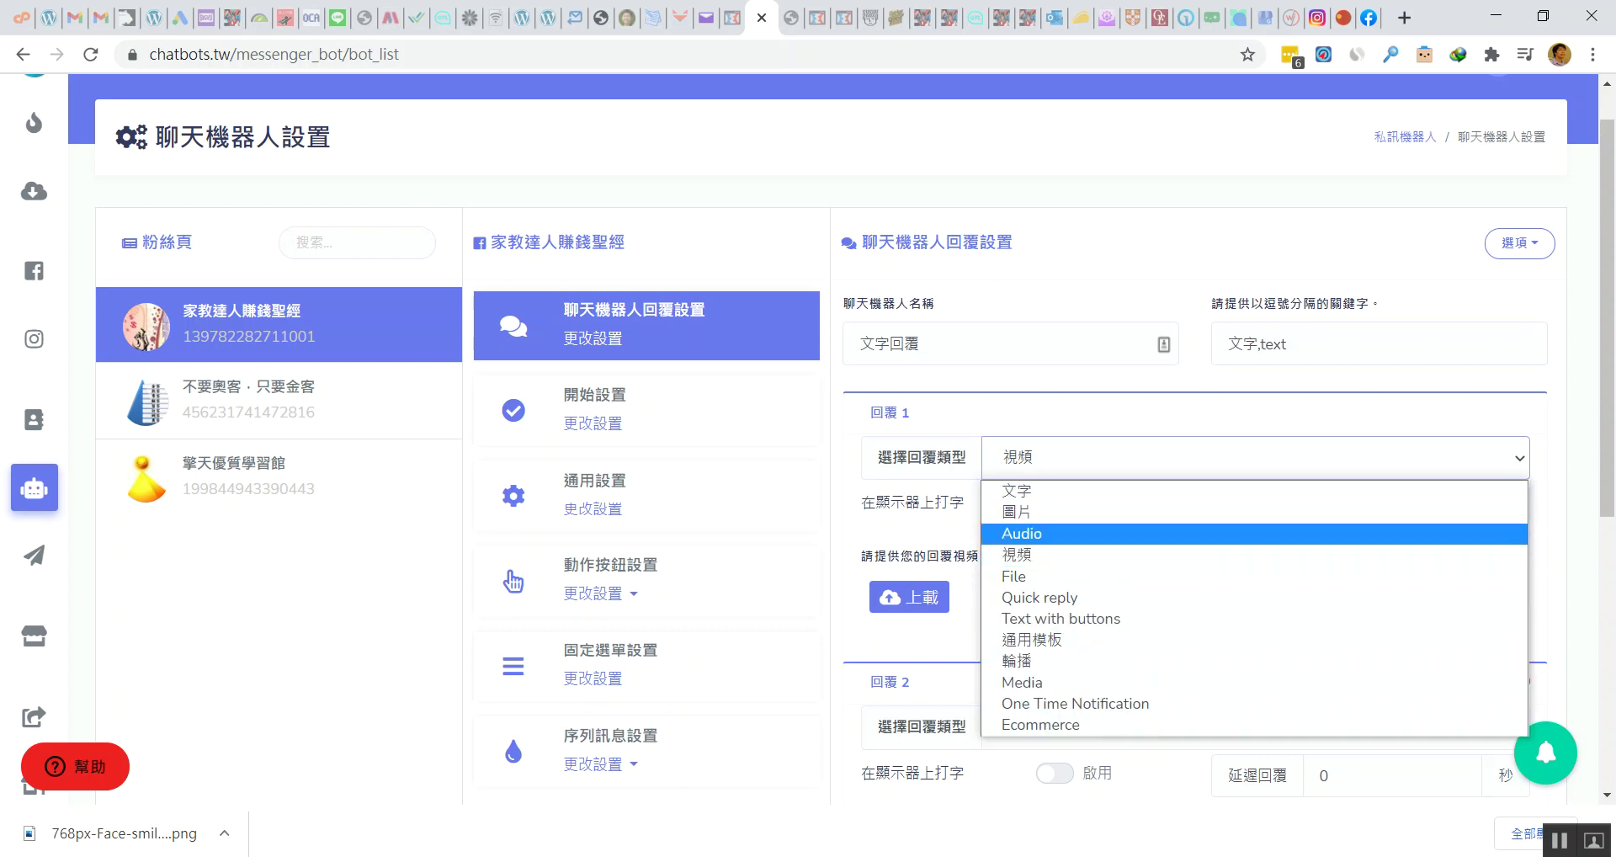
key(Return)
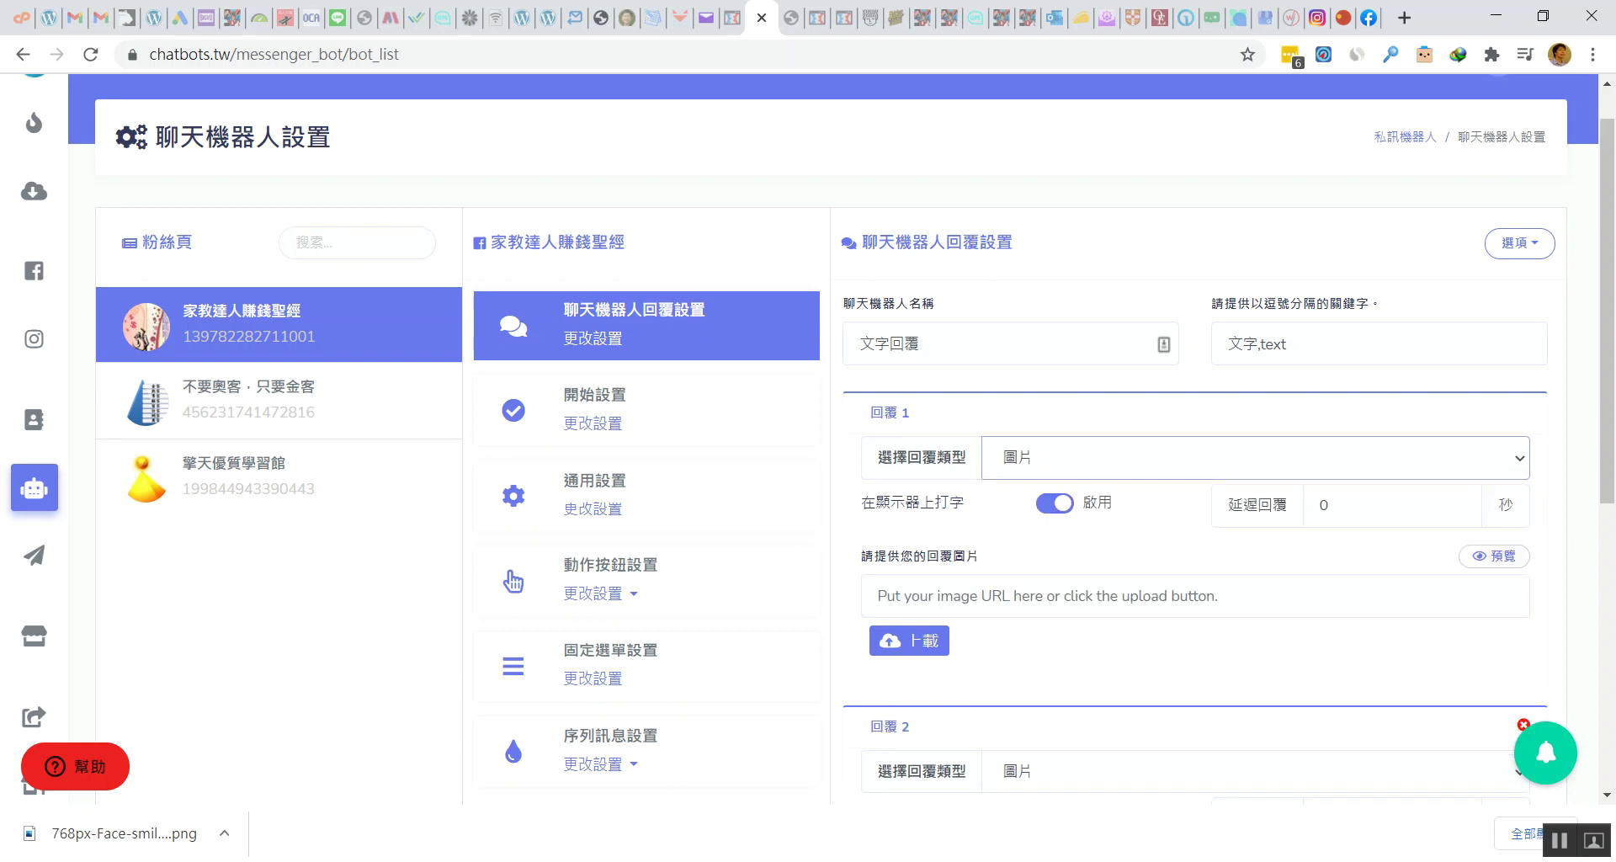